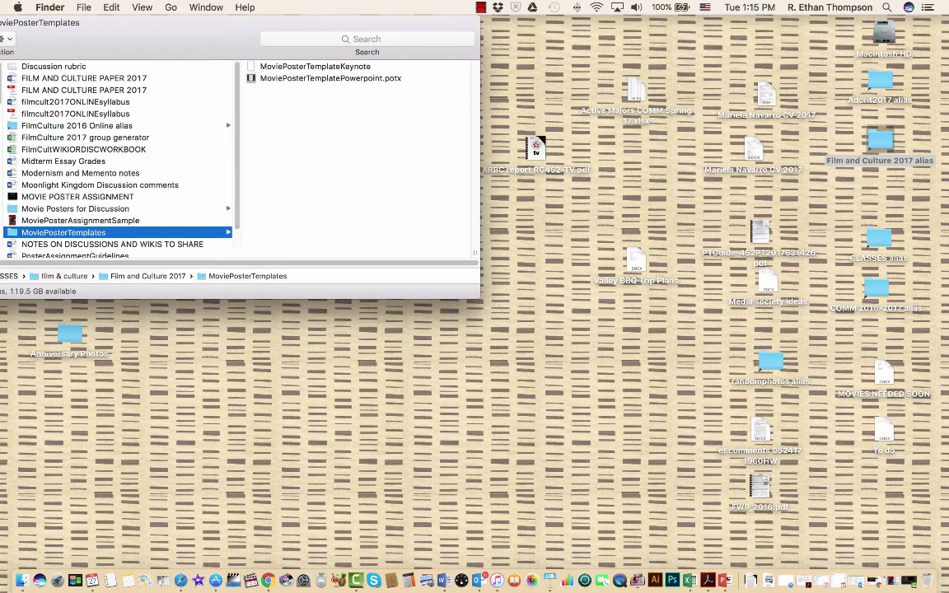
- Select the MoviePosterTemplateKeynote file in the MoviePosterTemplates folder and open it in Keynote
key("Right")
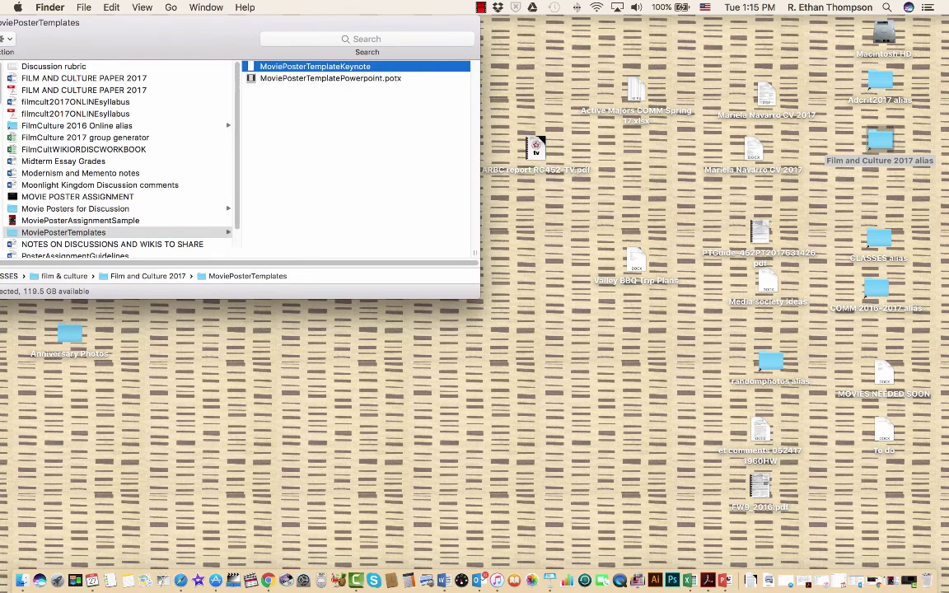
key("super+o")
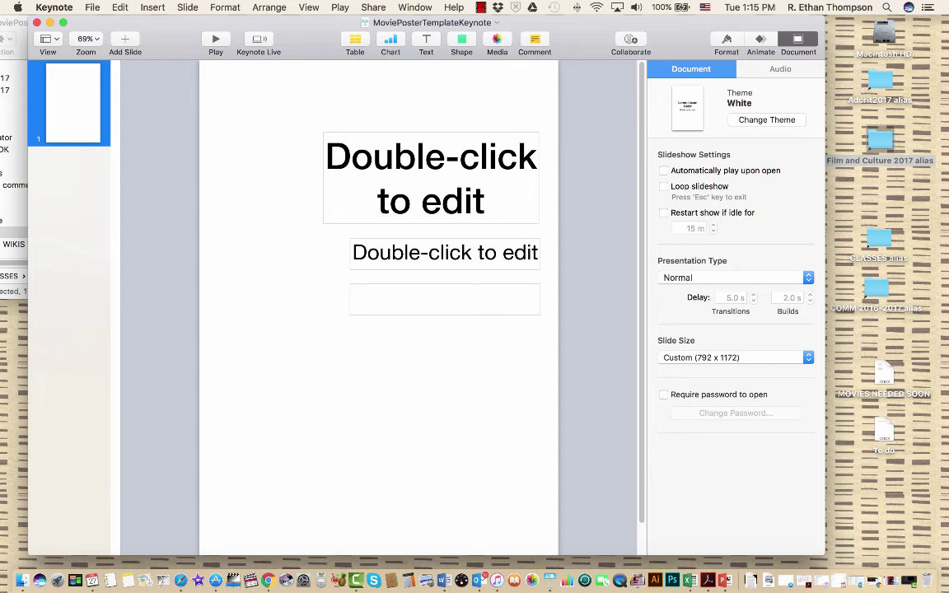
- Type 'A Girl Walks Home Alone at Night' into the title placeholder, fixing typos
double_click(431, 178)
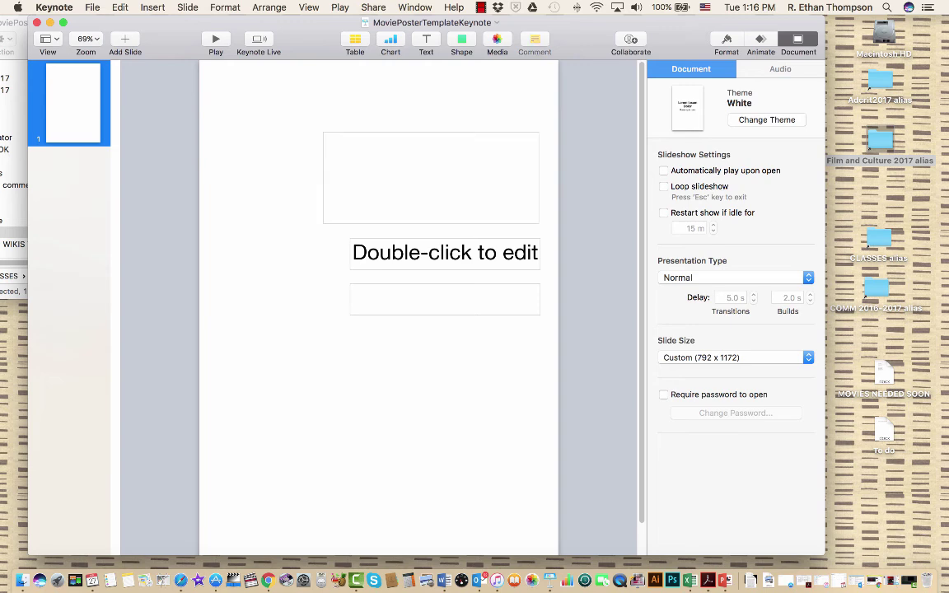
type("A Gri")
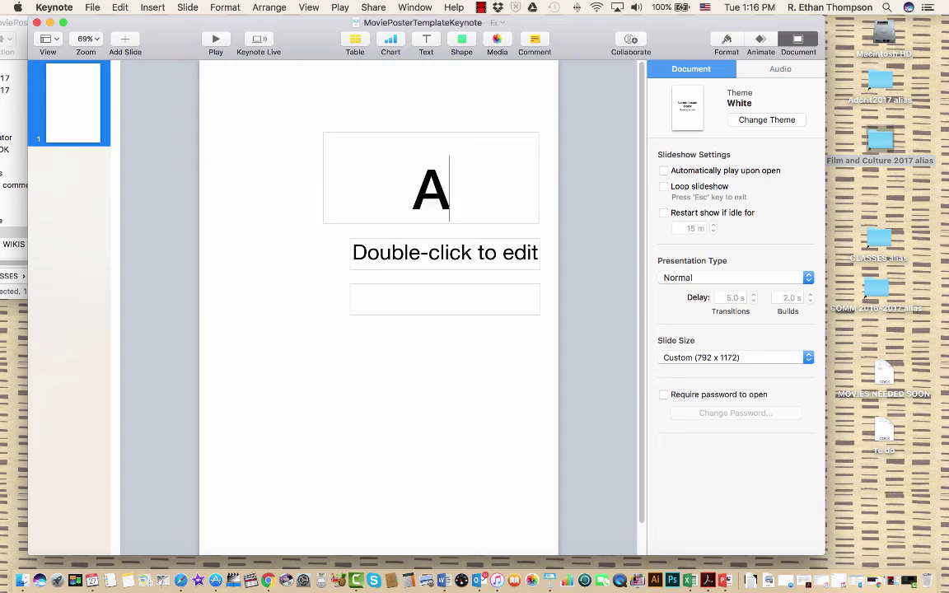
key("BackSpace")
key("BackSpace")
type("i")
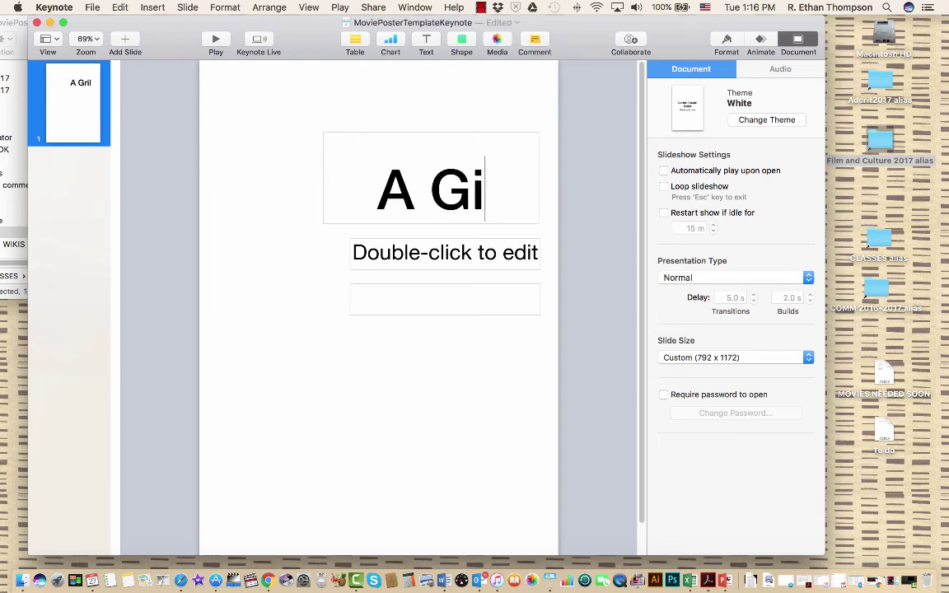
type("rl Walks HOme")
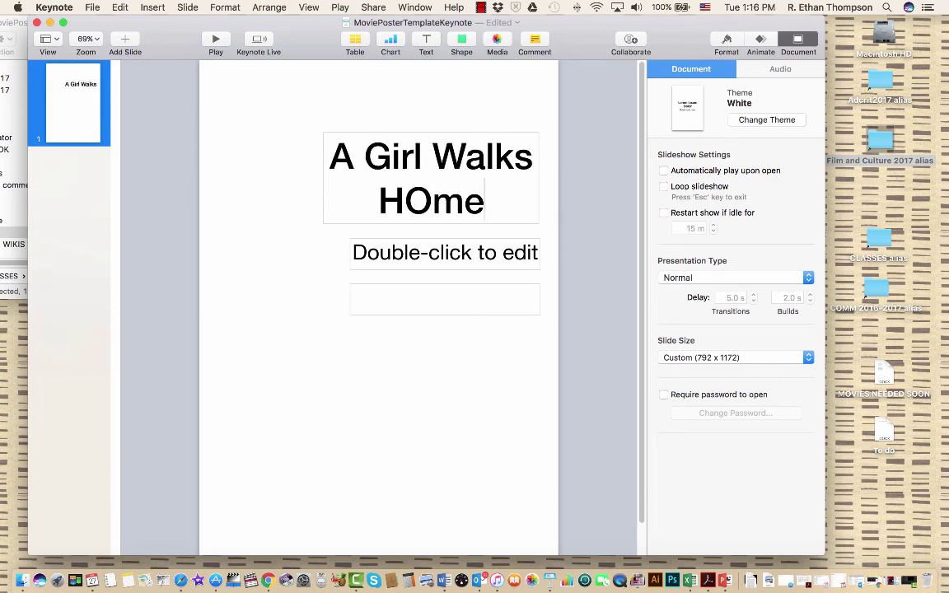
key("BackSpace")
key("BackSpace")
key("BackSpace")
type("ome Alo")
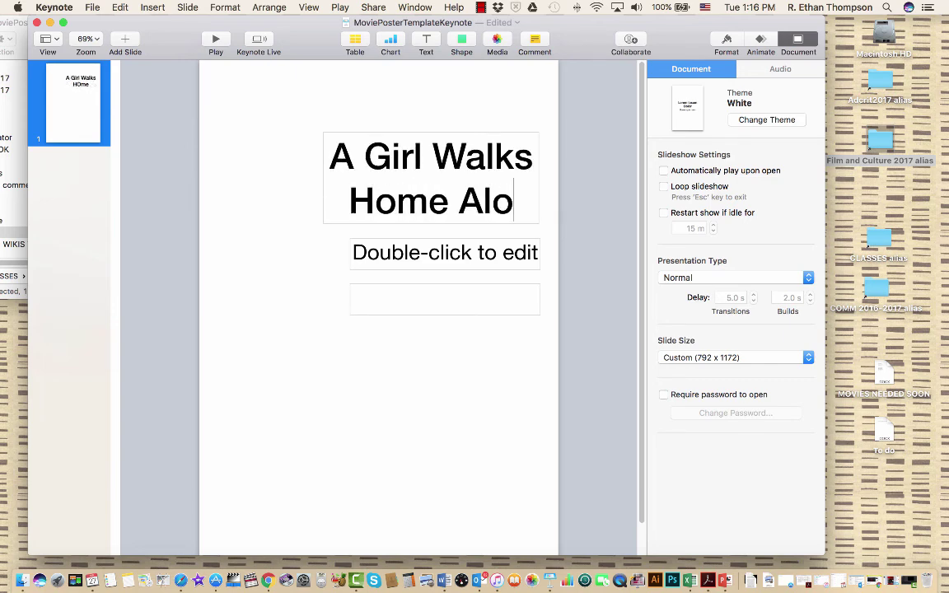
type("ne at Night")
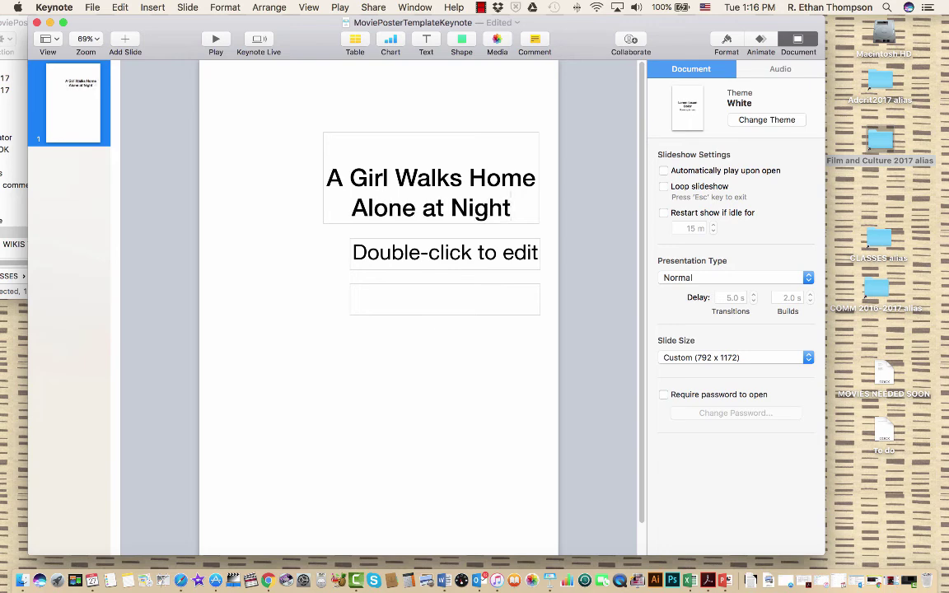
- Add the lines 'tagline here' and 'Directed by XXXX', then nudge the director line left
double_click(445, 254)
type("tg")
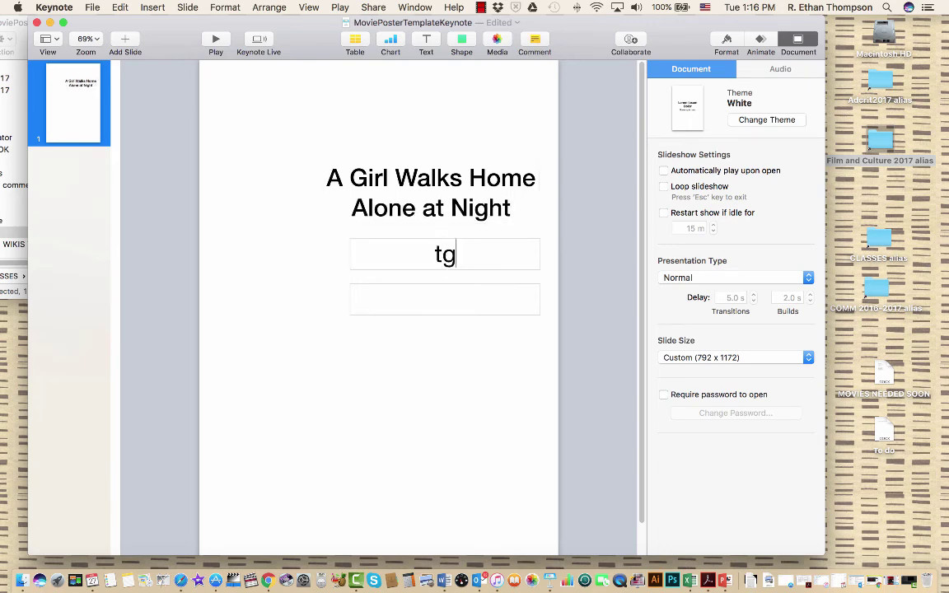
key("BackSpace")
type("agline here")
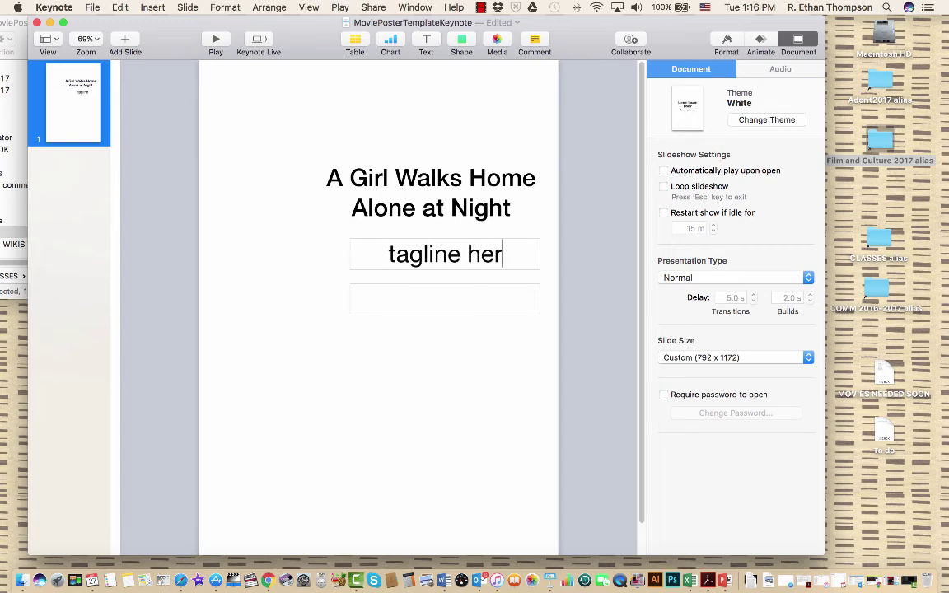
left_click(445, 299)
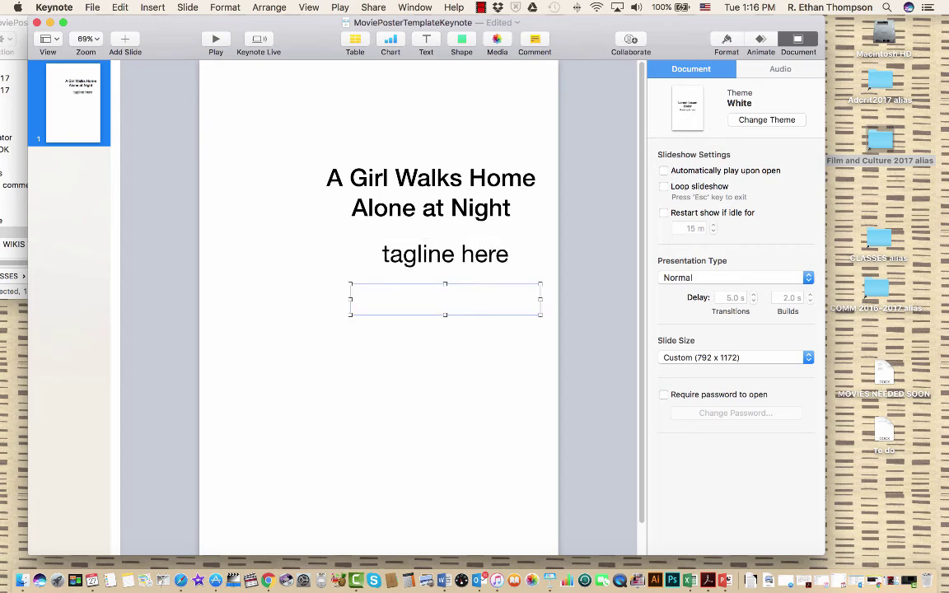
type("Dire")
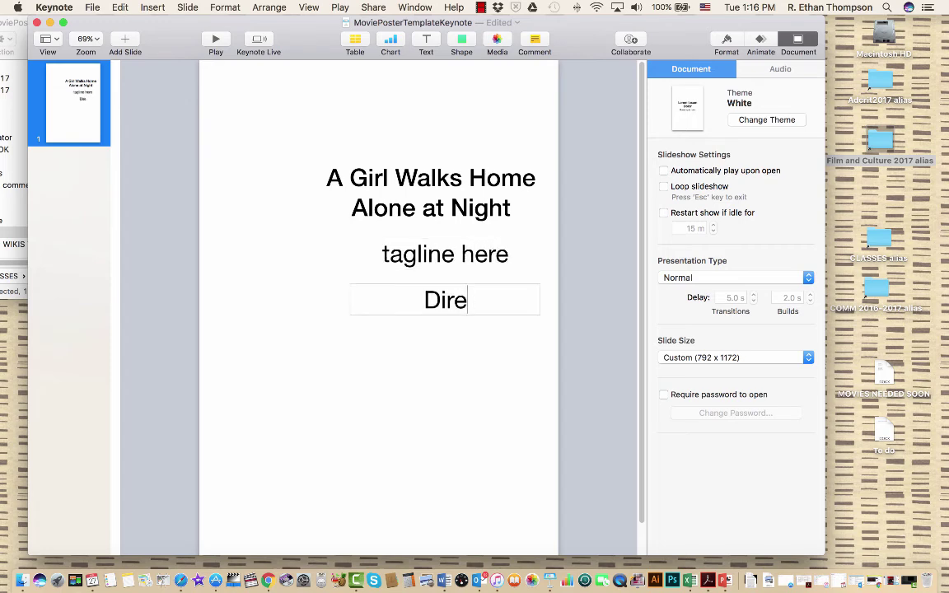
type("cted by")
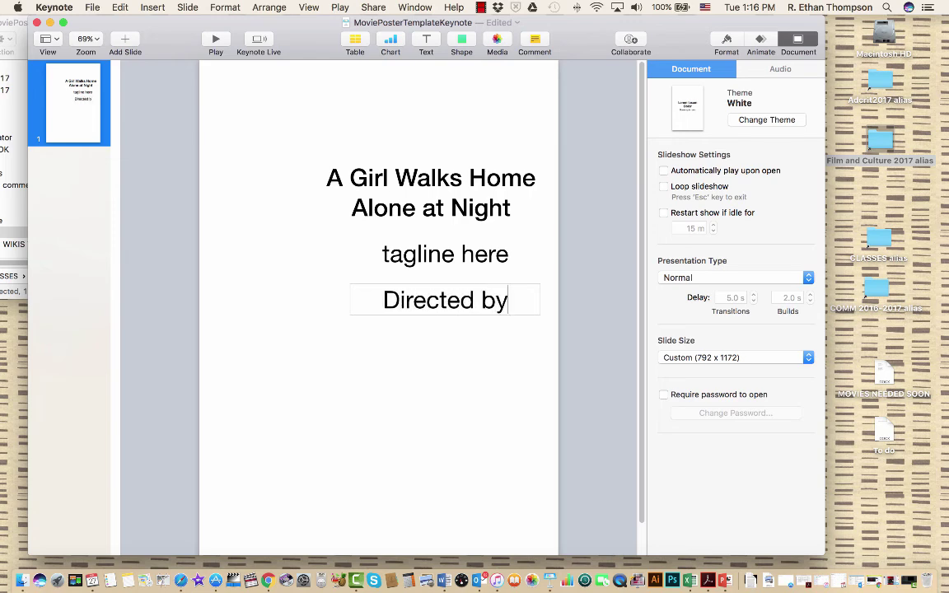
type(" XXXX")
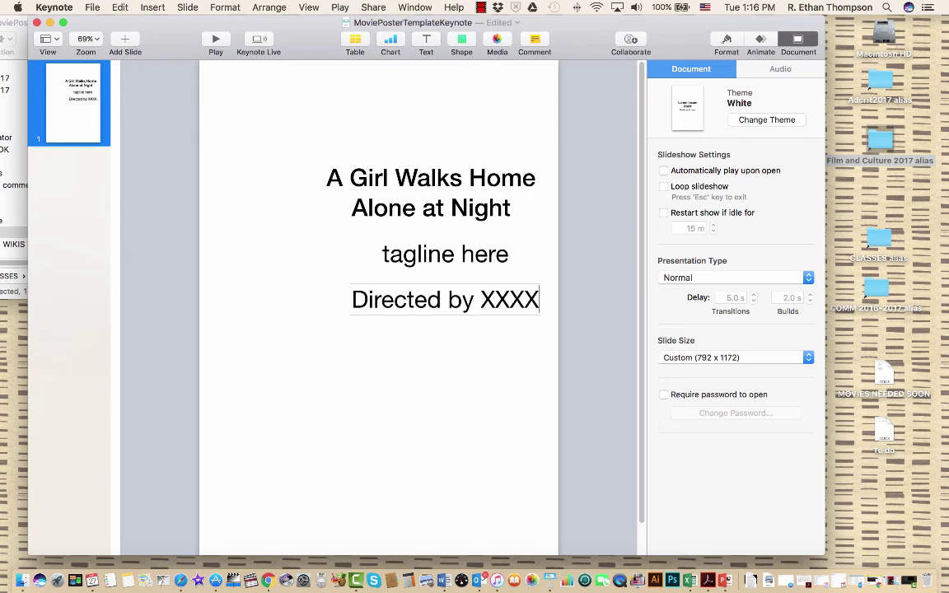
key("Escape")
left_click_drag(445, 300, 431, 300)
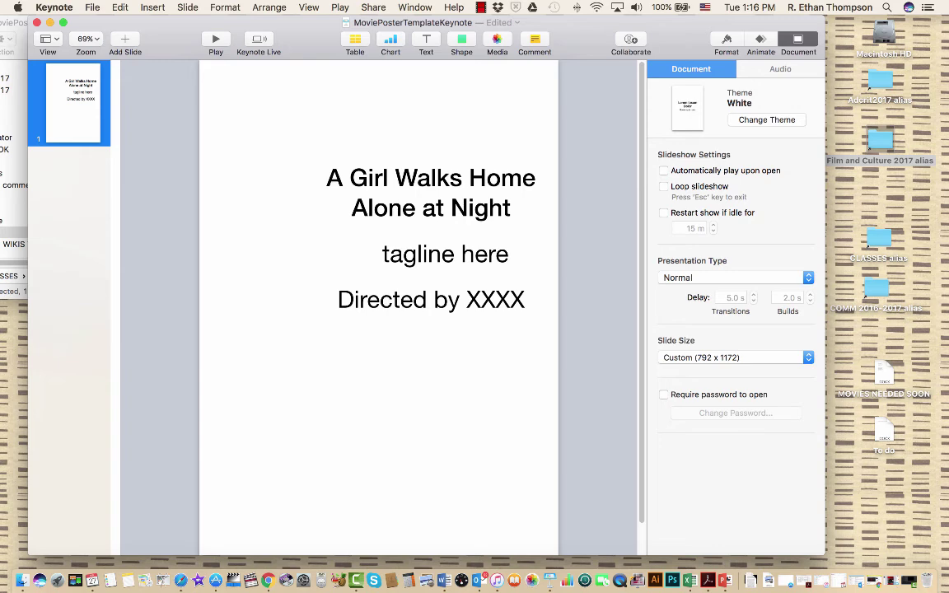
- Insert GirlWalks.jpg from Movie Posters for Discussion > GirlWalksimages onto the slide
left_click(152, 7)
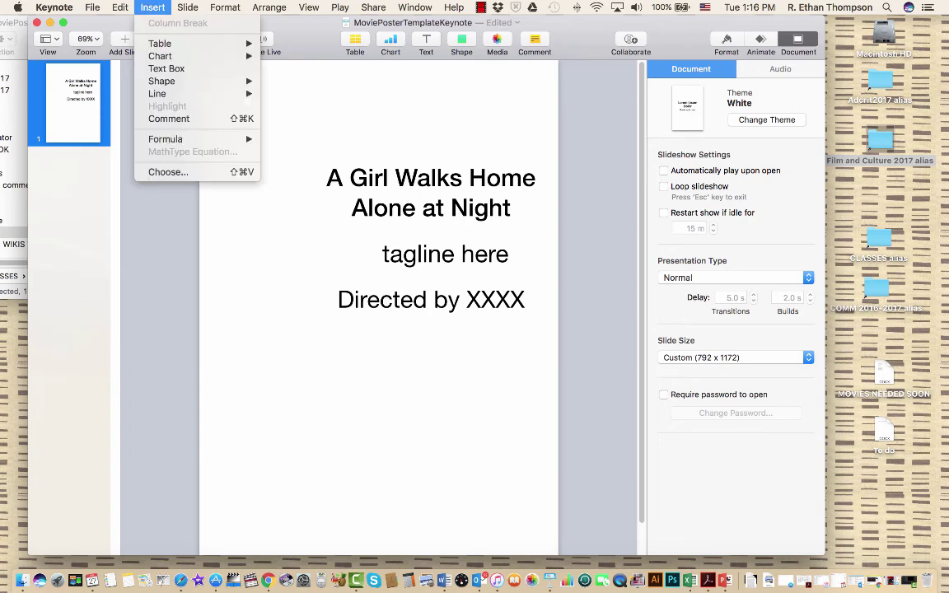
left_click(168, 172)
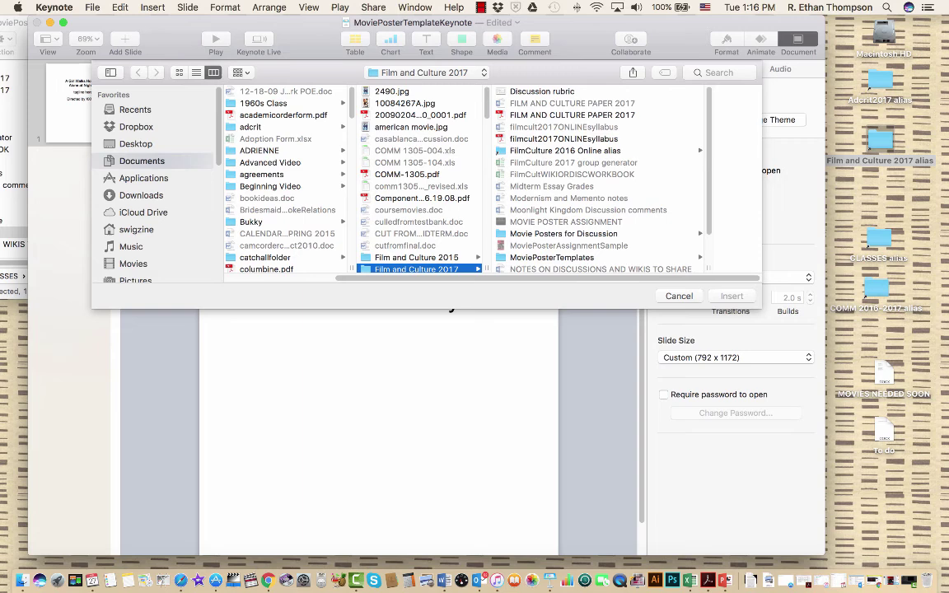
scroll(600, 177, "down", 3)
scroll(600, 177, "up", 1)
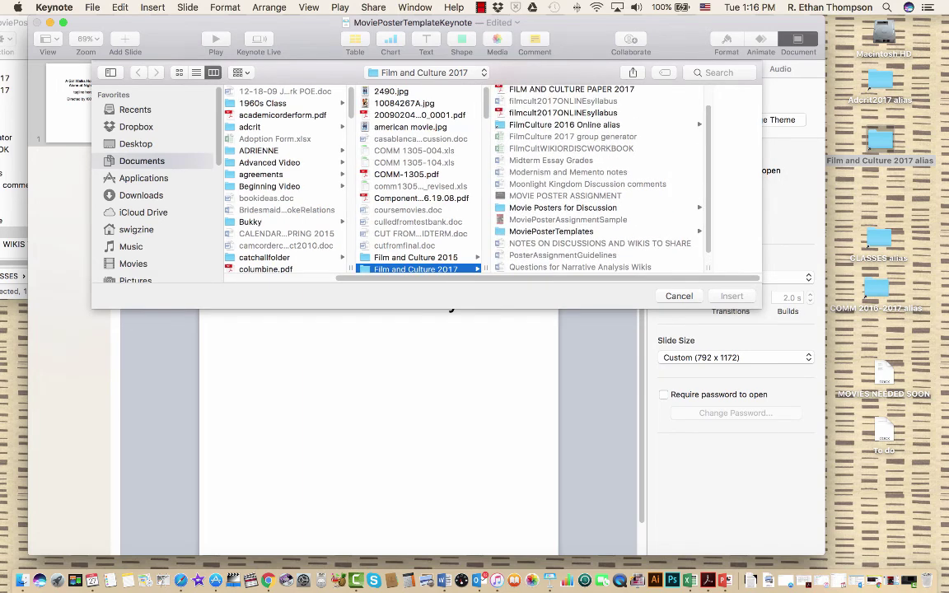
left_click(563, 207)
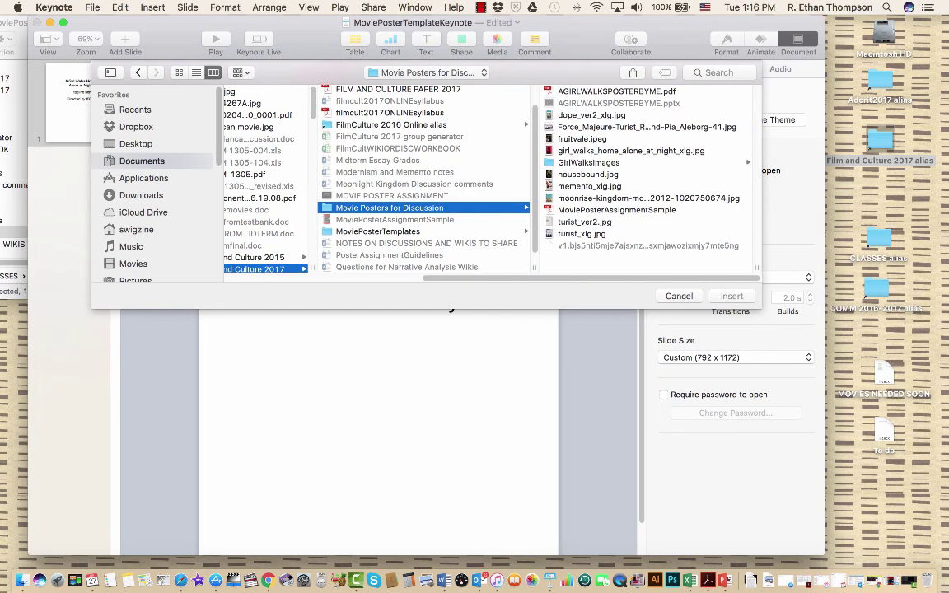
left_click(589, 163)
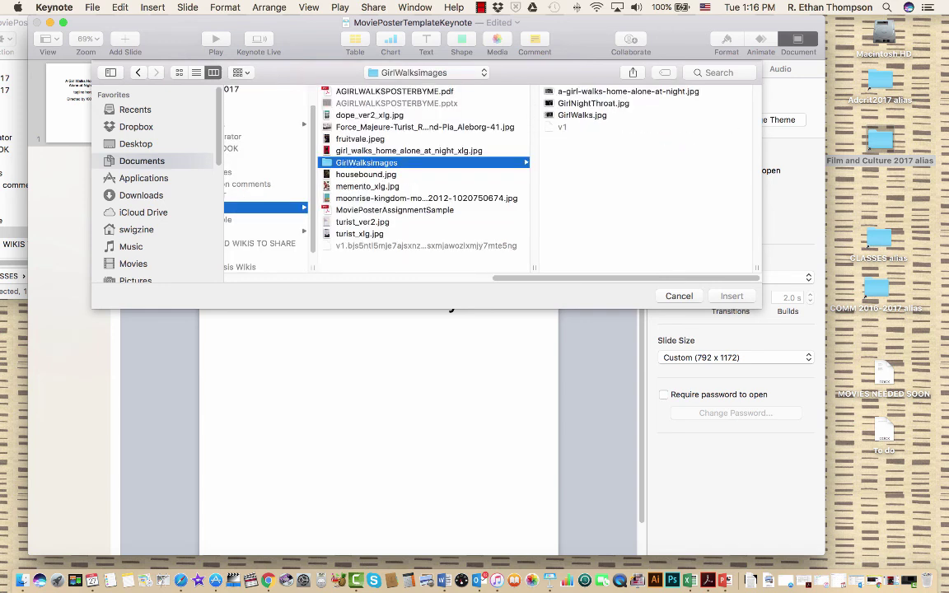
left_click(593, 103)
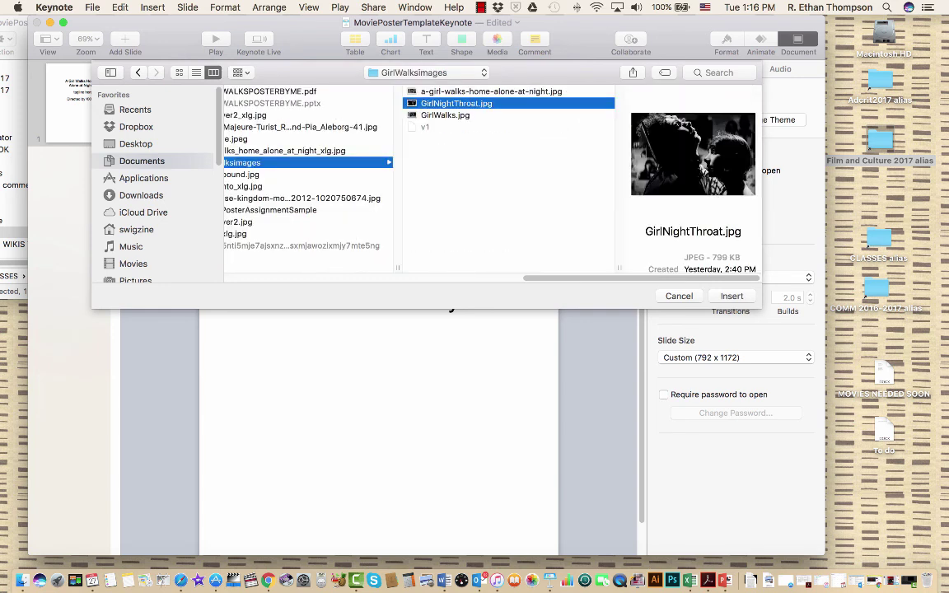
left_click(492, 92)
left_click(445, 115)
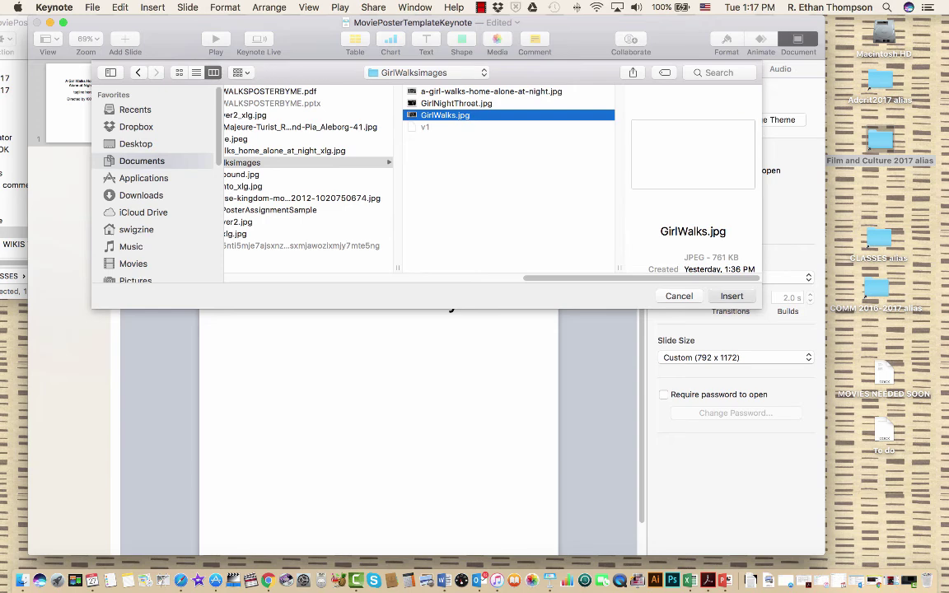
key("Return")
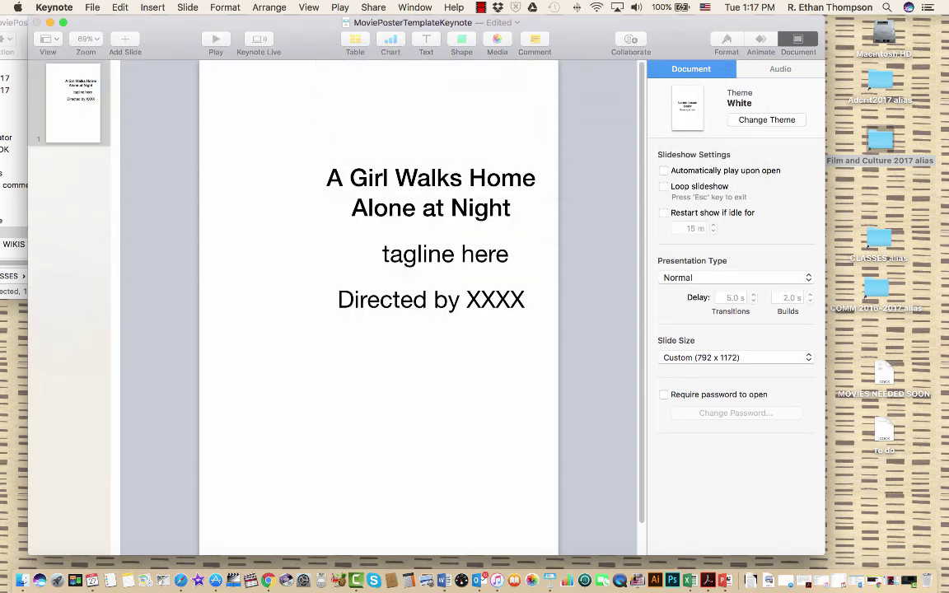
- Move the GirlWalks photo up and scale it until it overhangs both sides of the slide
left_click_drag(503, 247, 448, 221)
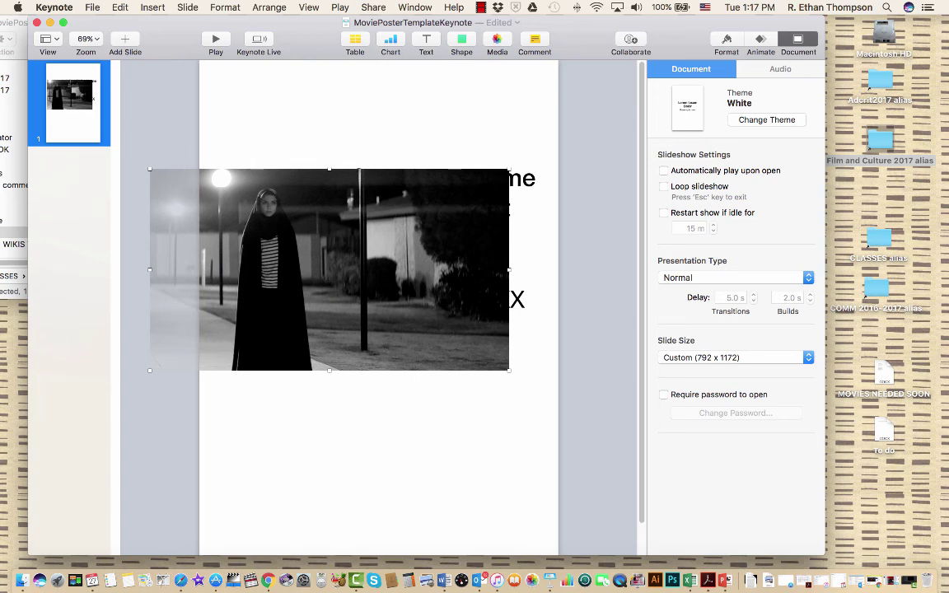
left_click_drag(507, 372, 828, 568)
left_click_drag(466, 379, 403, 332)
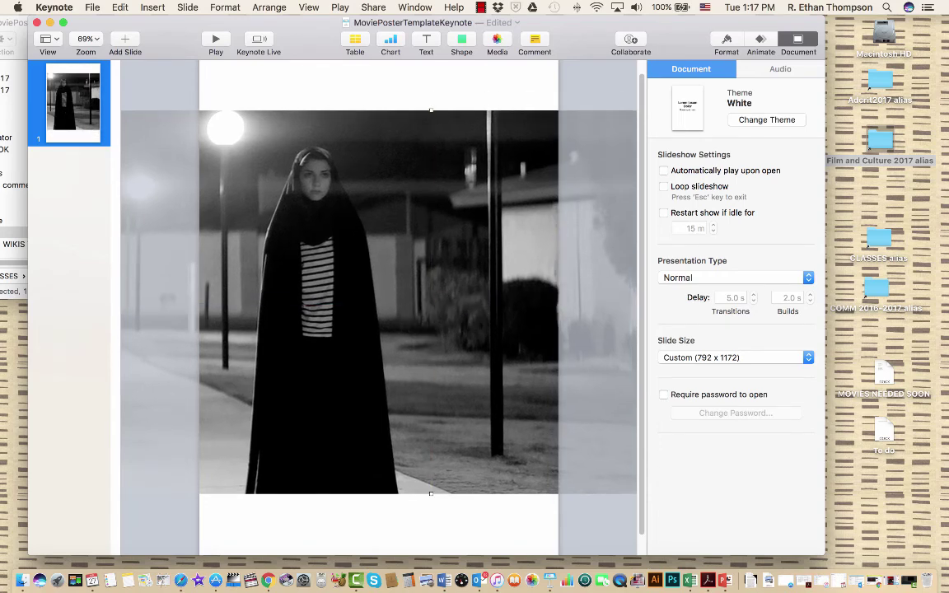
left_click(388, 98)
left_click(388, 445)
- Review the photo's Format and Animate options and the title's size and position settings
left_click(727, 43)
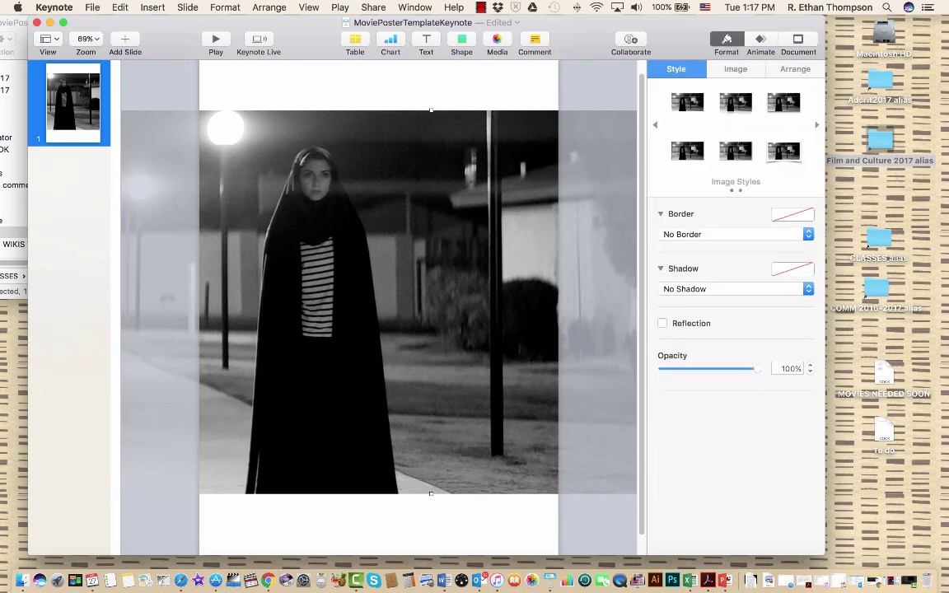
left_click(761, 43)
left_click(727, 43)
key("Escape")
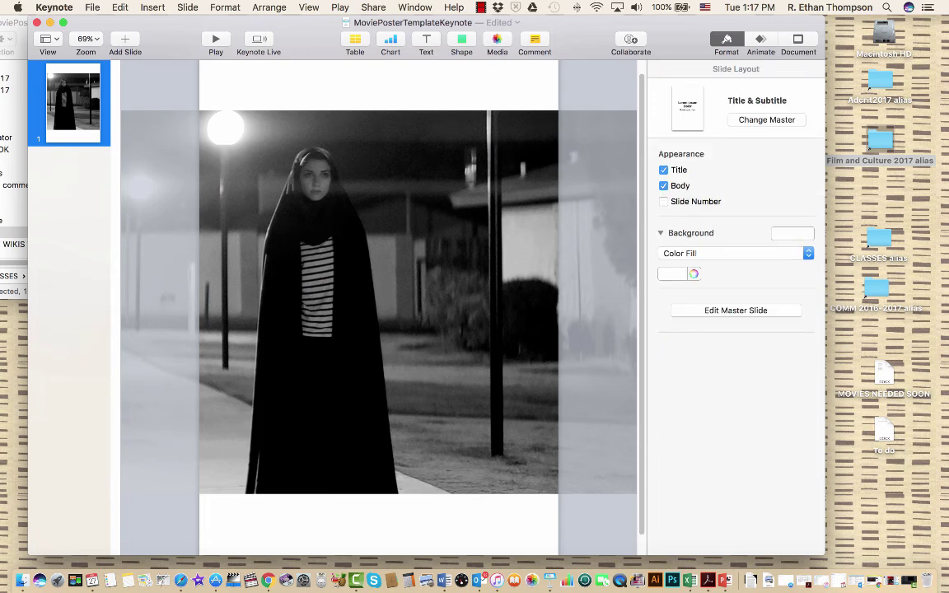
key("Tab")
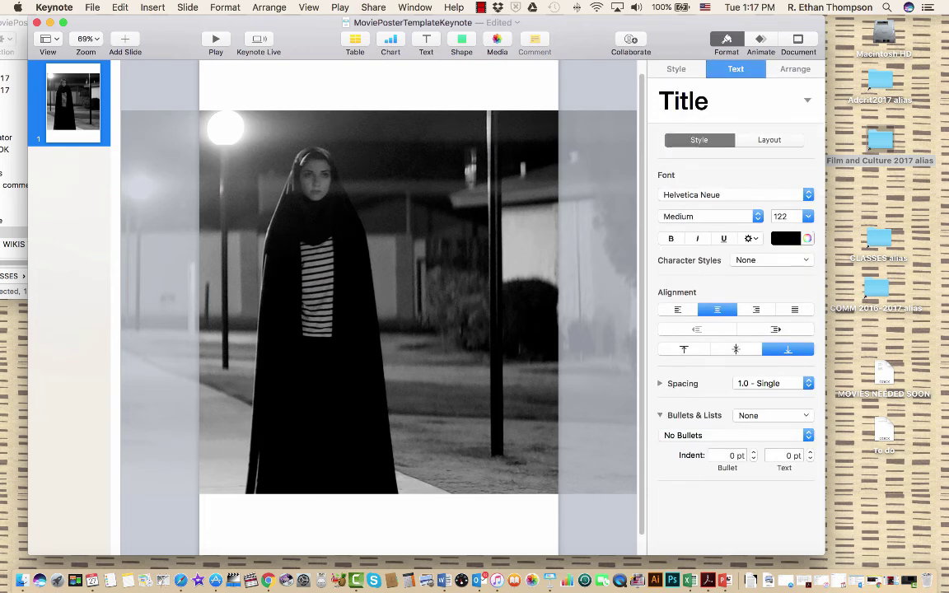
left_click(795, 69)
- Send the photo backward behind the text placeholders and begin editing the title
key("Tab")
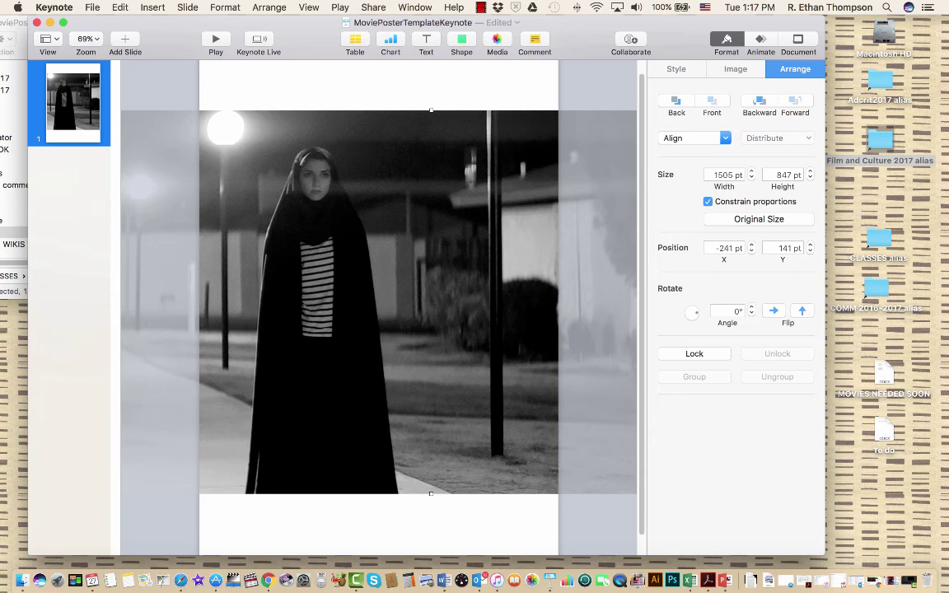
key("super+shift+b")
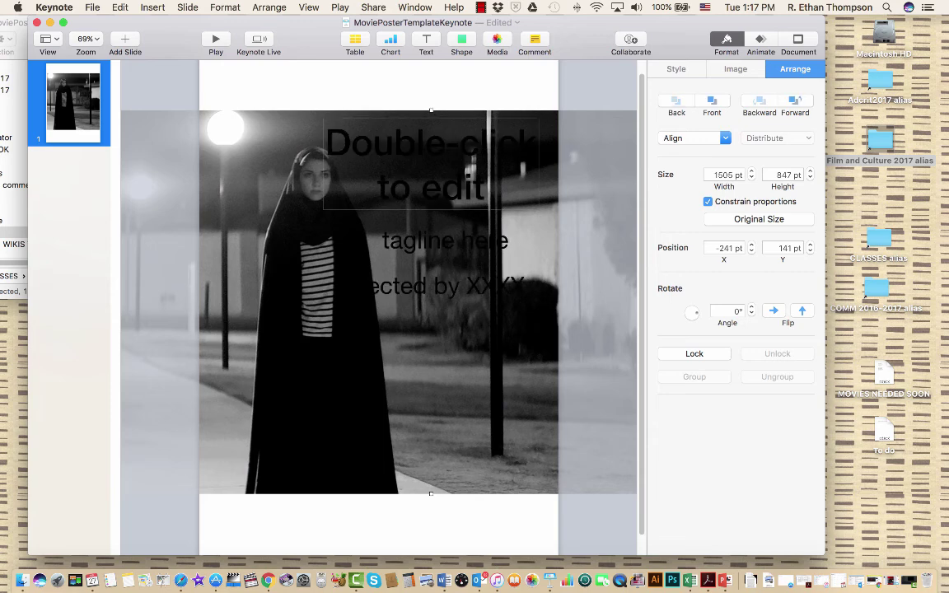
key("Tab")
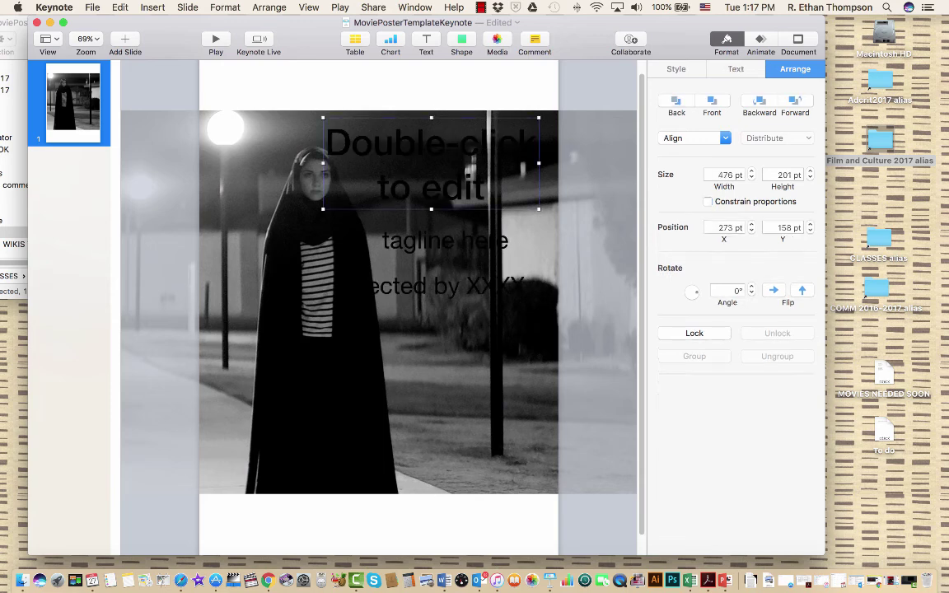
key("Escape")
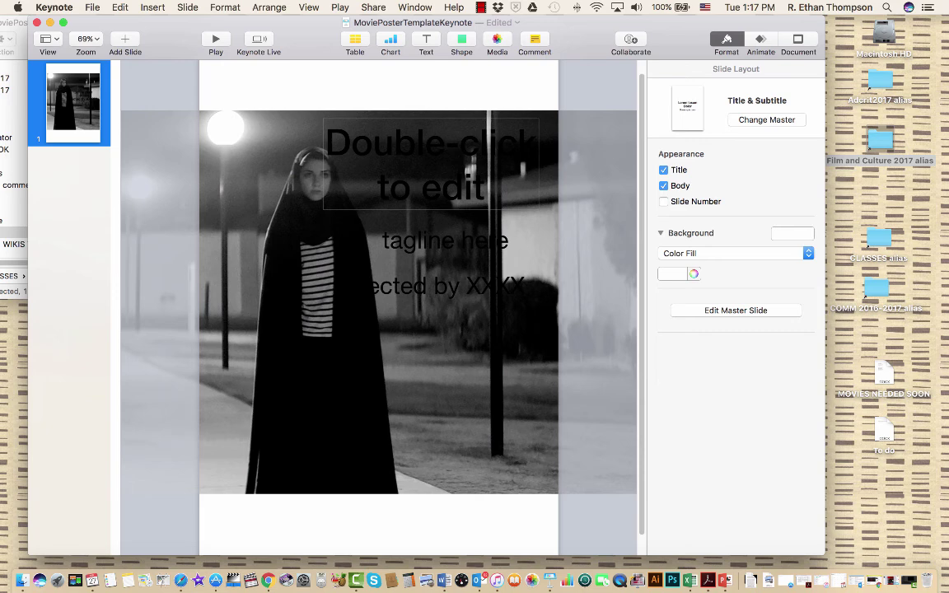
key("Tab")
key("Return")
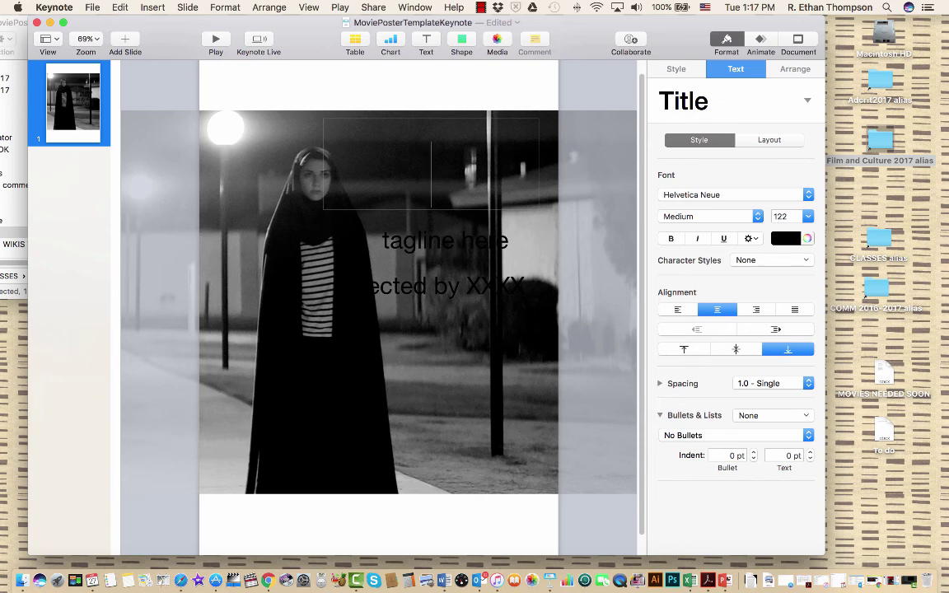
- Colour the title, 'tagline here' and 'Directed by XXXX' text red from the text colour swatches
left_click(787, 239)
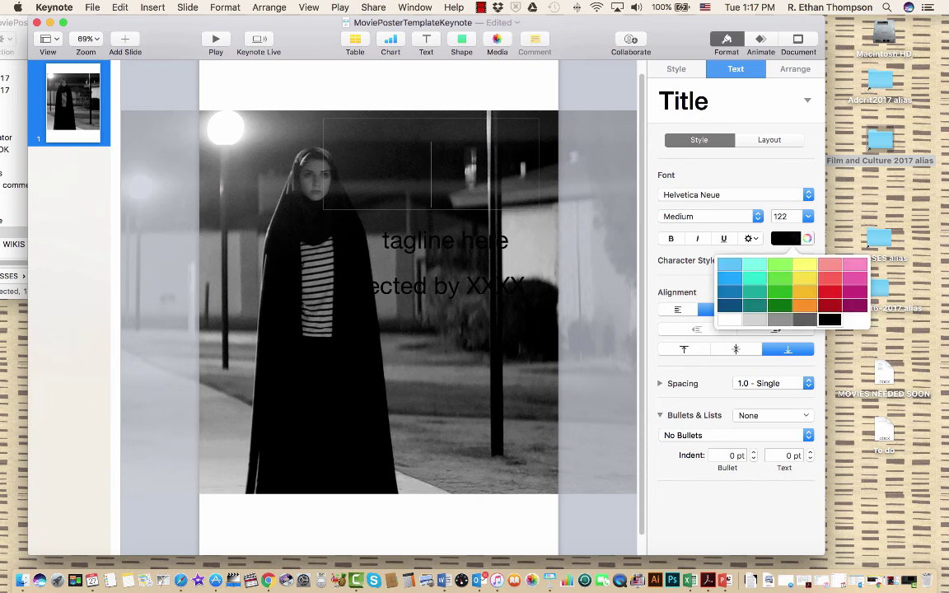
left_click(829, 291)
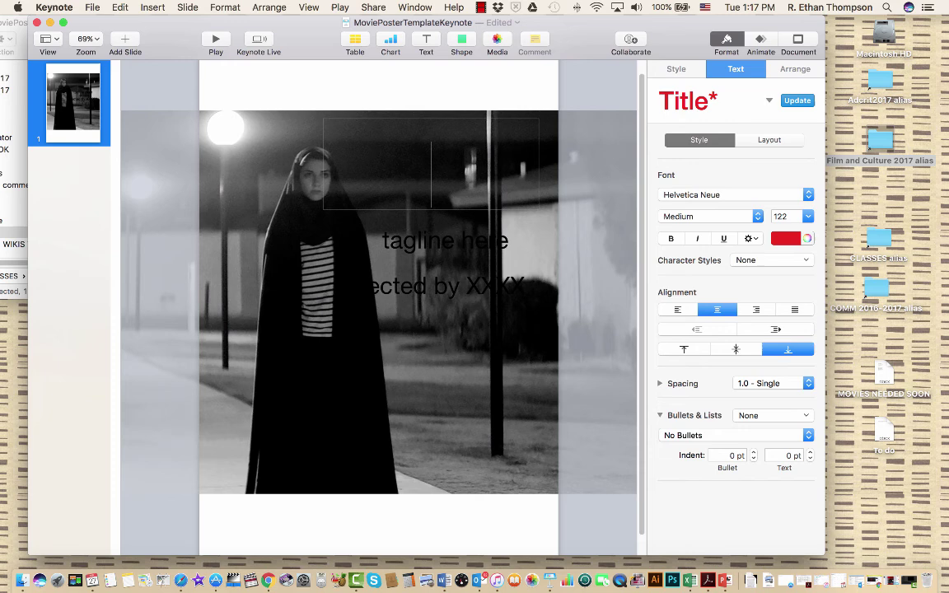
left_click(445, 239)
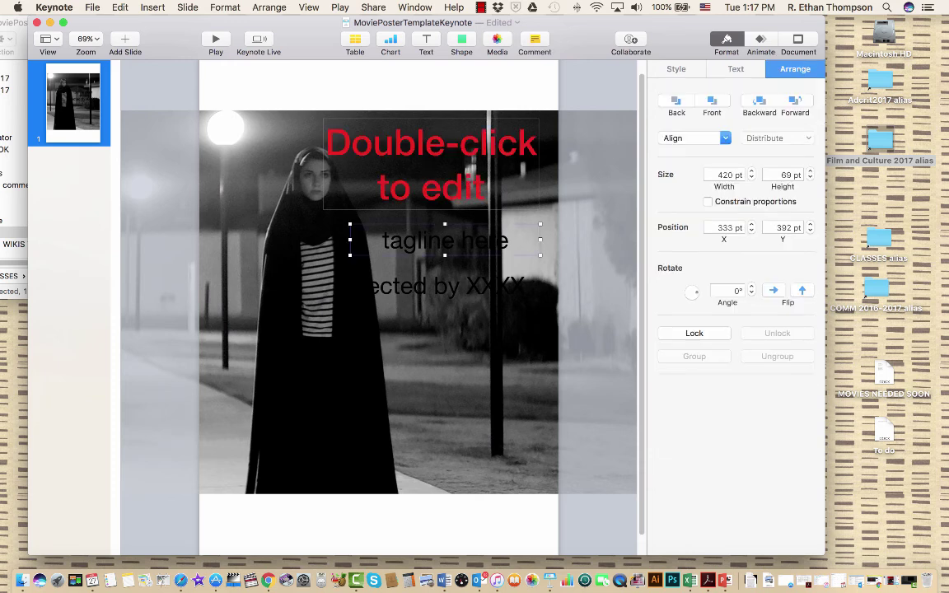
triple_click(445, 239)
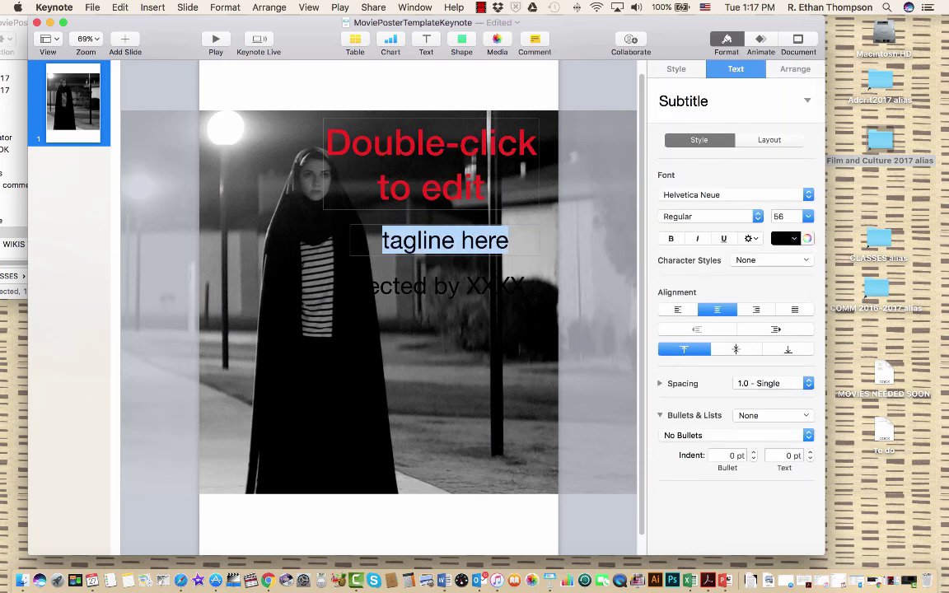
left_click(785, 238)
left_click(830, 291)
triple_click(431, 286)
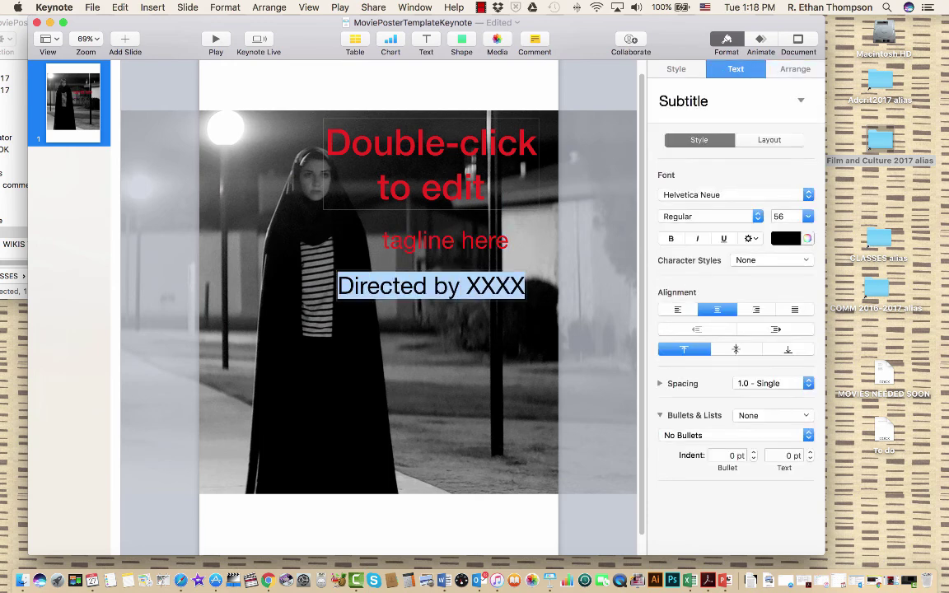
left_click(785, 239)
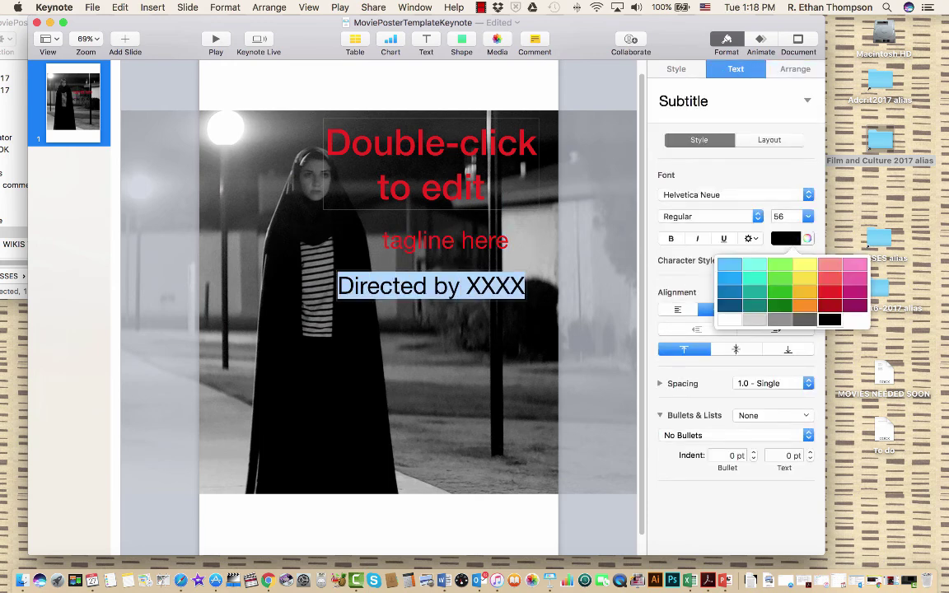
left_click(830, 291)
key("Escape")
key("Escape")
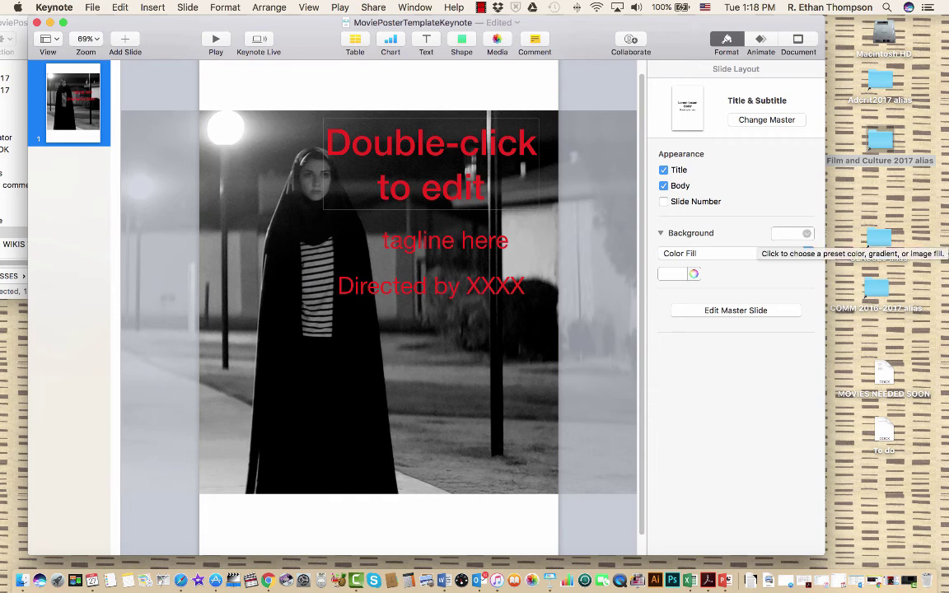
- Fill the slide background with the red colour preset
left_click(790, 234)
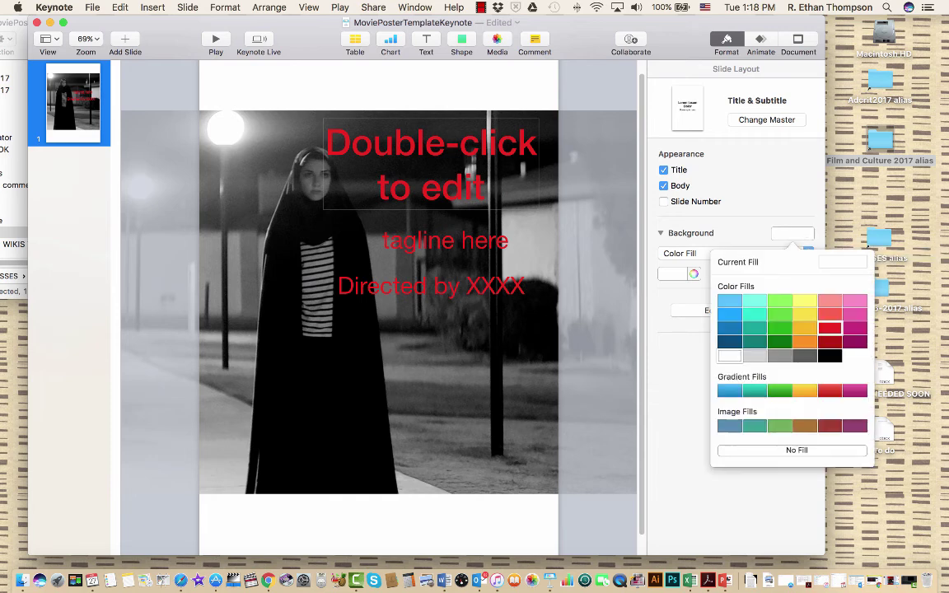
left_click(830, 327)
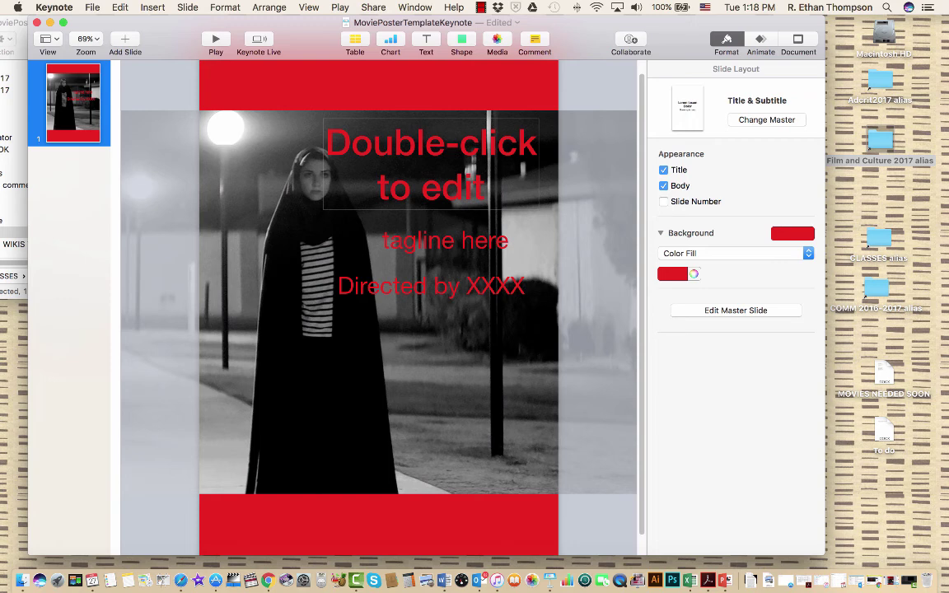
- Shift the title box right, type 'A Girl Walks Home Alone at Night' and select it all
left_click_drag(448, 173, 471, 174)
double_click(471, 172)
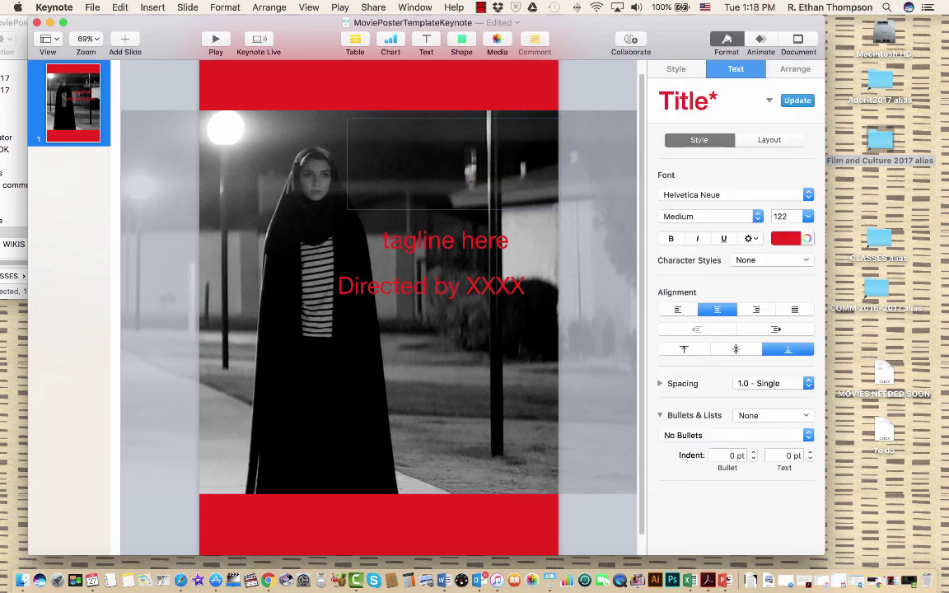
type("Agr")
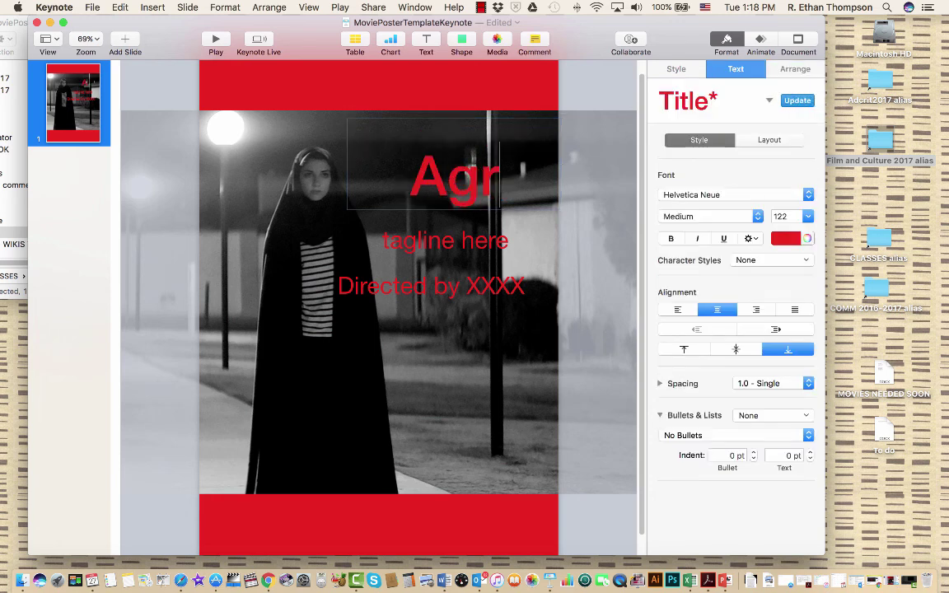
key("BackSpace")
key("BackSpace")
type("Gril")
key("BackSpace")
key("BackSpace")
key("BackSpace")
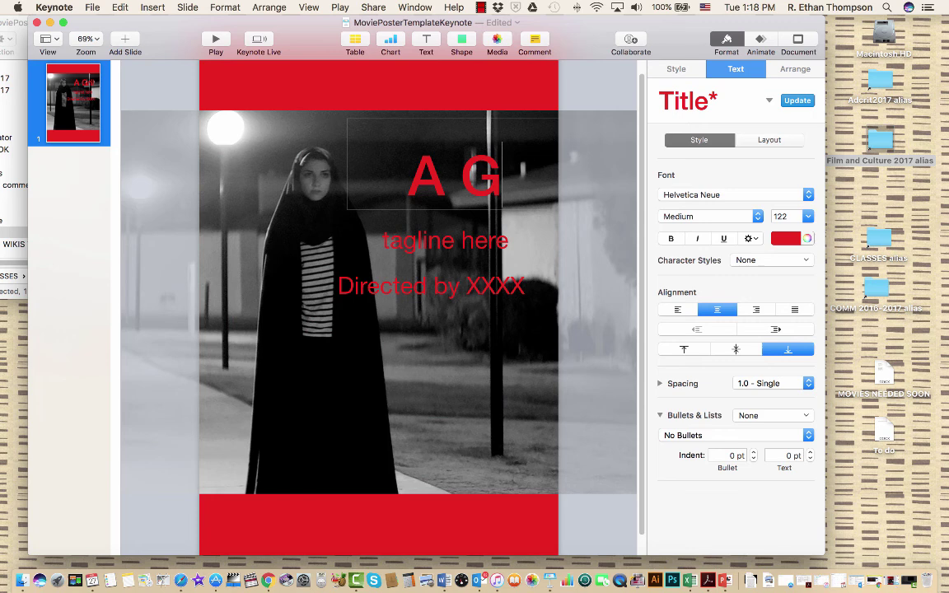
type("irl Walks")
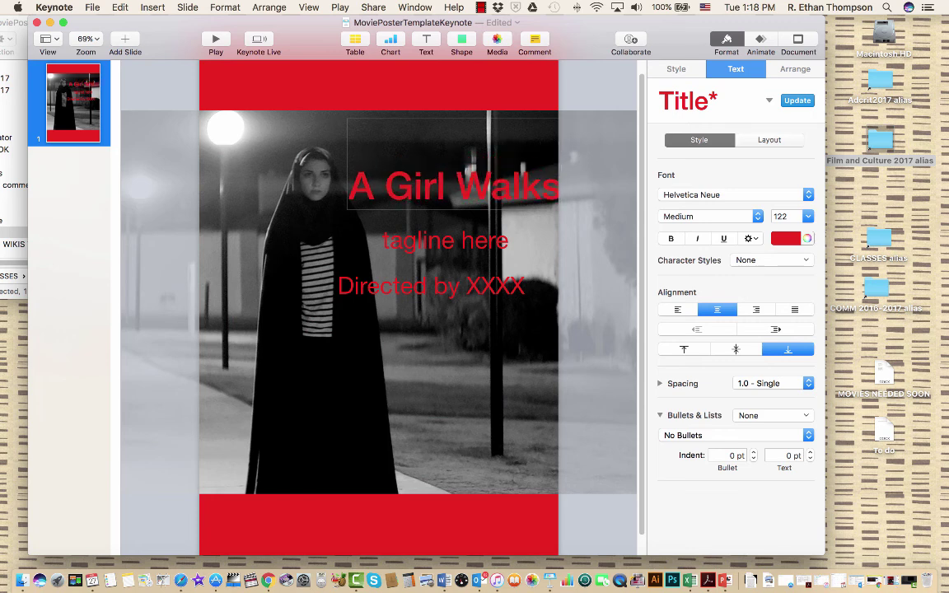
type(" Home Alone a")
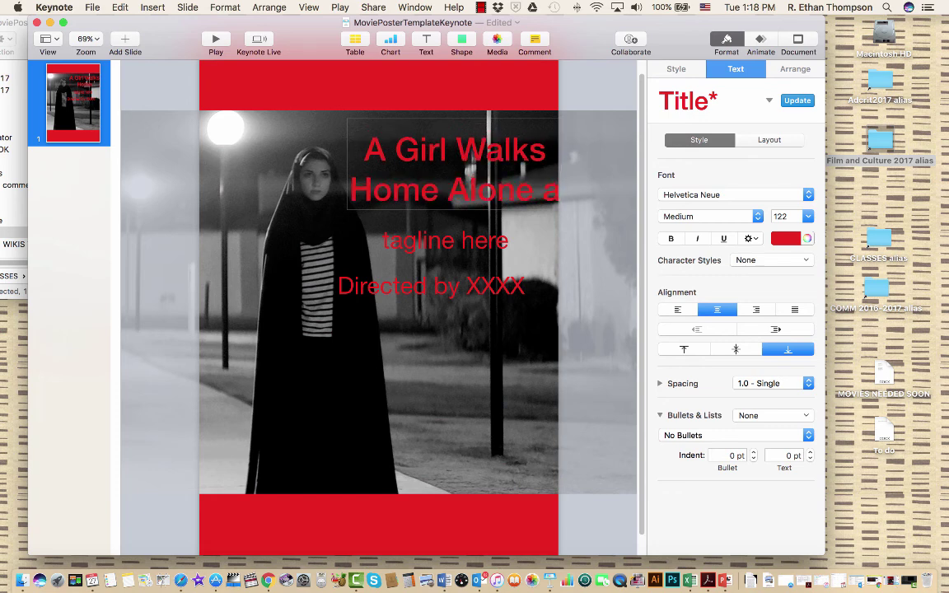
type("t Night")
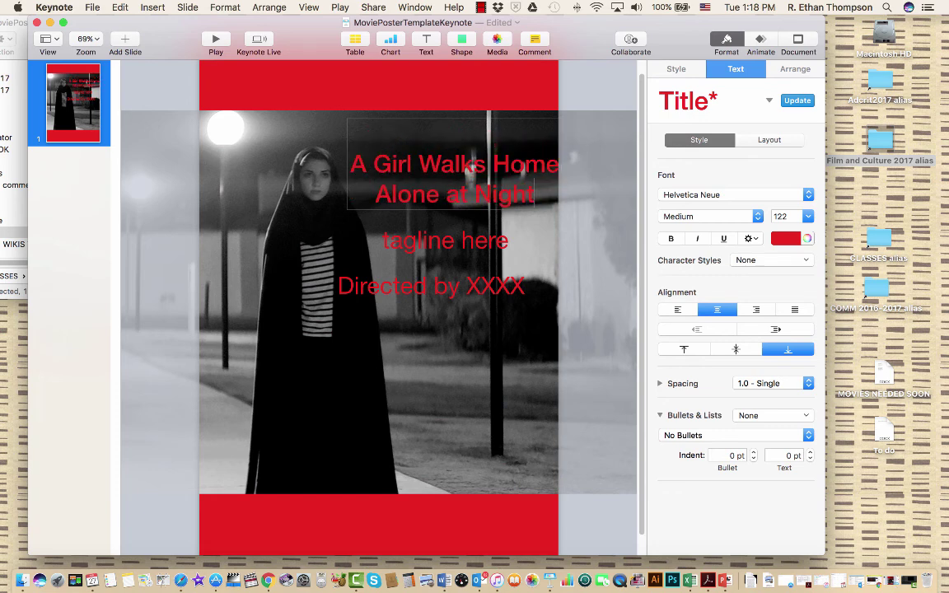
key("super+a")
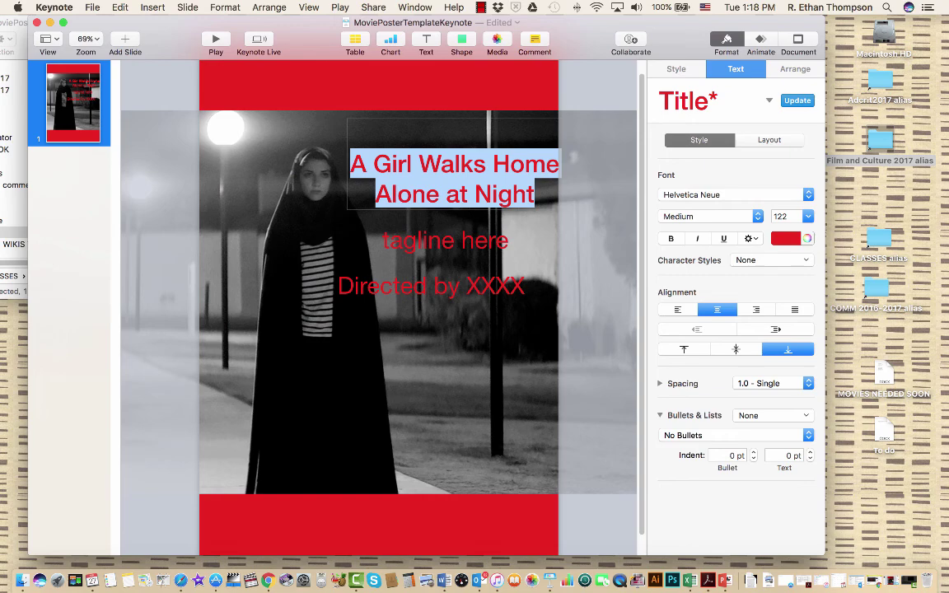
- Set the selected title's font to BODY HUNTER
left_click(738, 194)
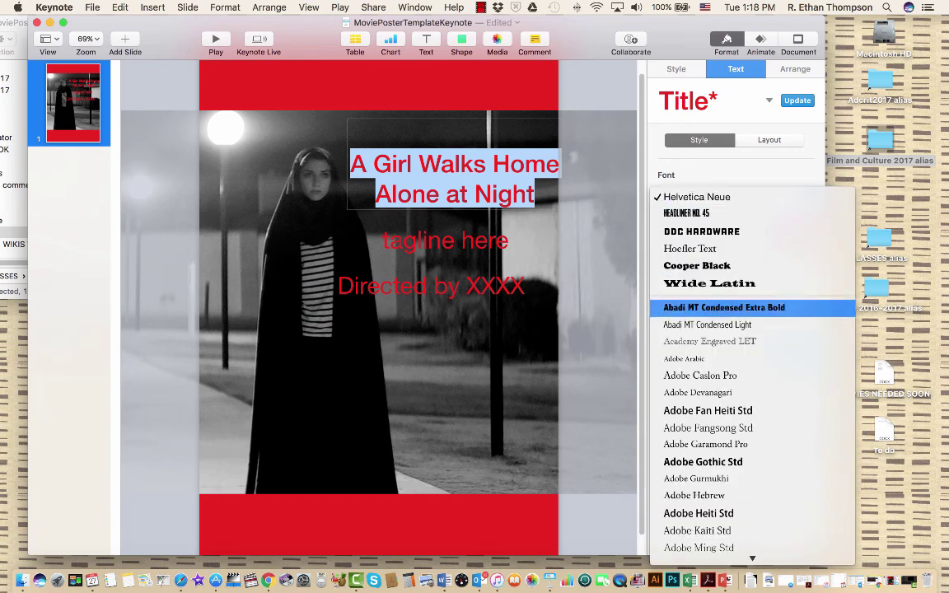
scroll(742, 319, "down", 8)
scroll(742, 319, "down", 8)
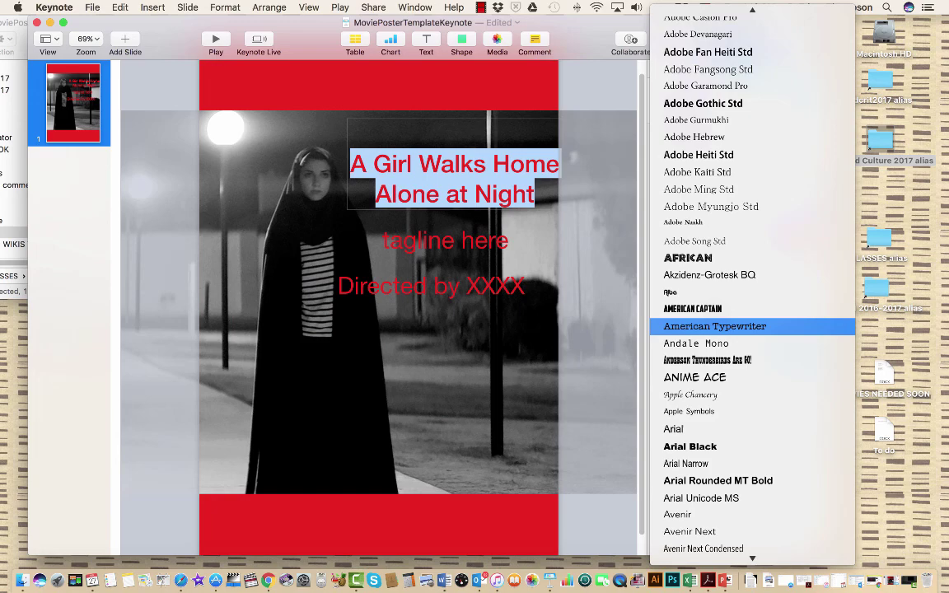
scroll(742, 319, "down", 2)
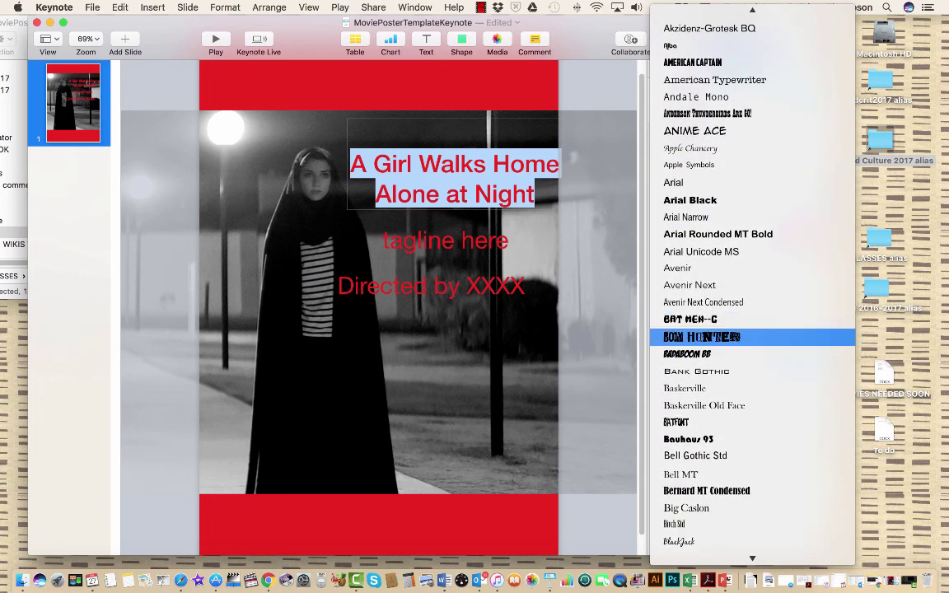
left_click(700, 336)
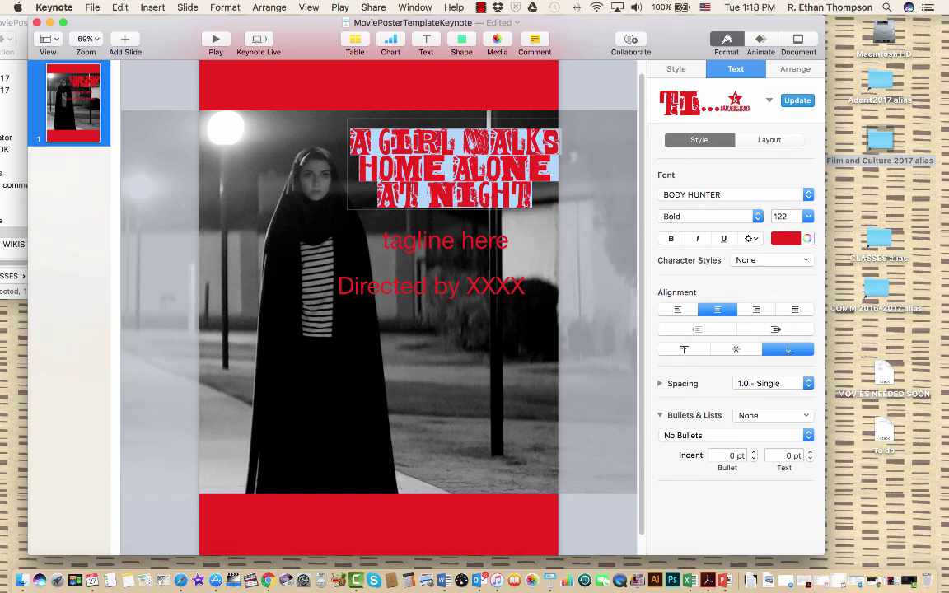
left_click(445, 240)
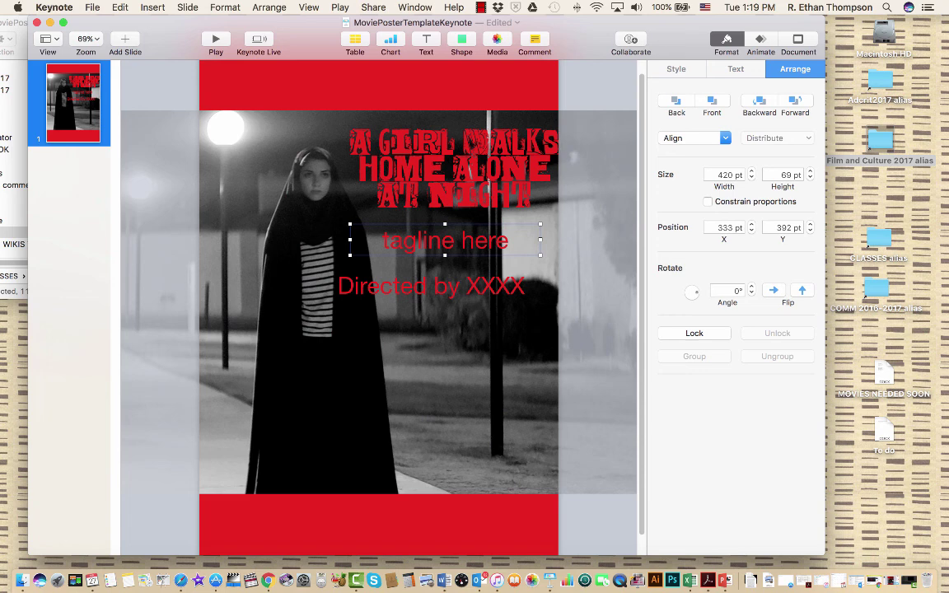
- Nudge the title up-left and set the tagline to 24 pt
mouse_move(482, 174)
left_mouse_down()
mouse_move(457, 159)
mouse_move(472, 168)
left_mouse_up()
double_click(418, 240)
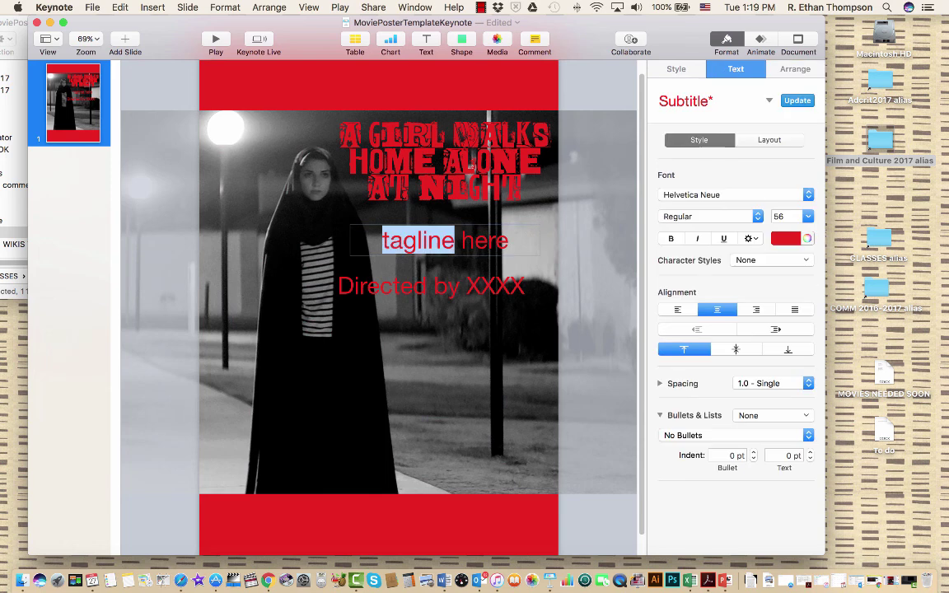
triple_click(418, 240)
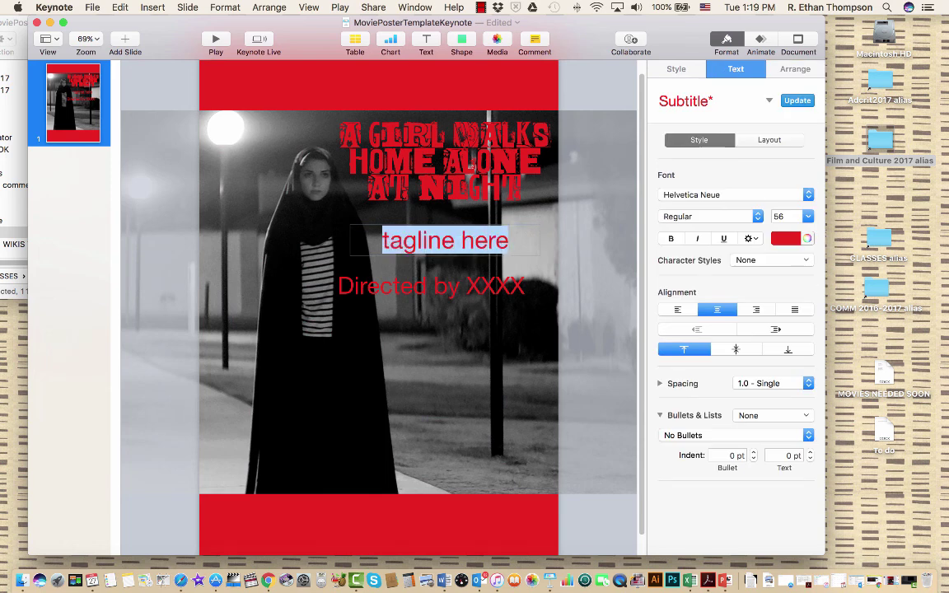
left_click(809, 216)
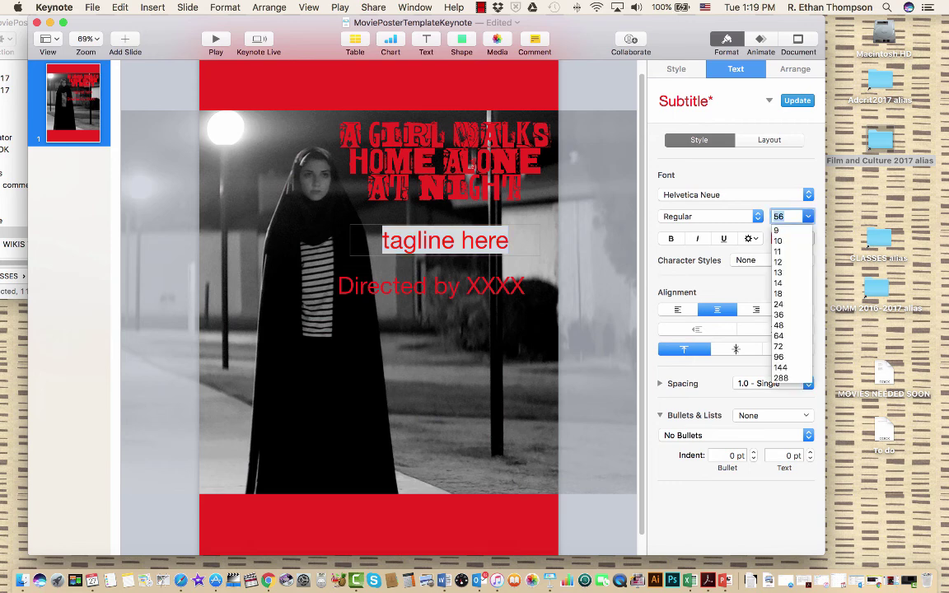
type("24")
key("Return")
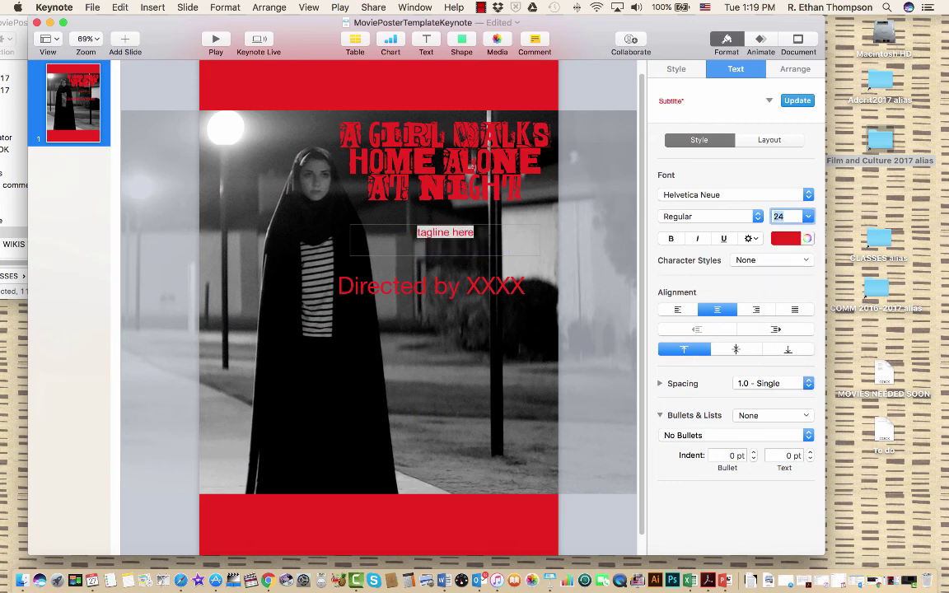
- Move the tagline under the title, make 'Directed by XXXX' 36 pt and shift it right
left_click(431, 286)
left_click_drag(445, 232, 487, 228)
left_click_drag(474, 286, 474, 264)
triple_click(474, 264)
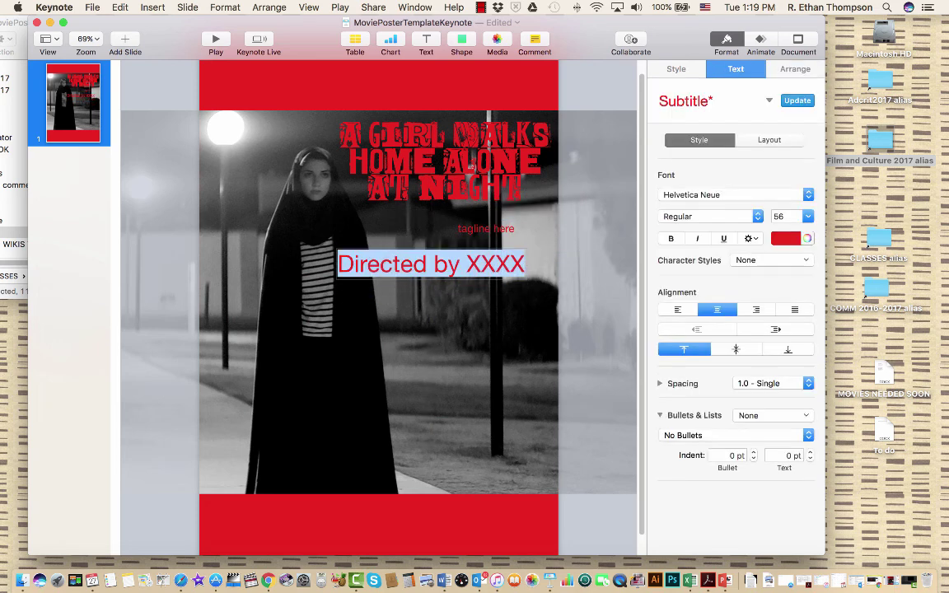
left_click(809, 216)
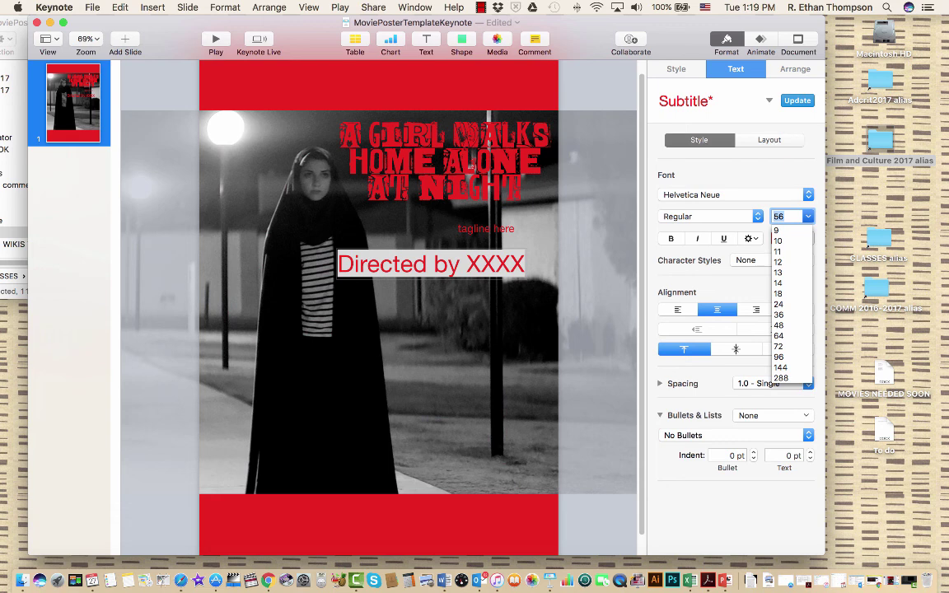
left_click(778, 315)
left_click(428, 297)
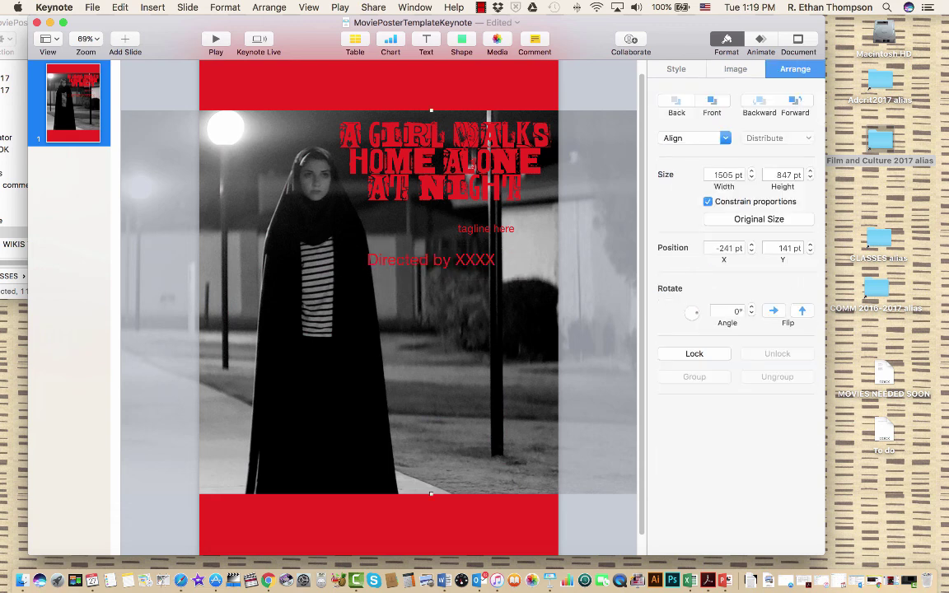
left_click_drag(429, 262, 500, 237)
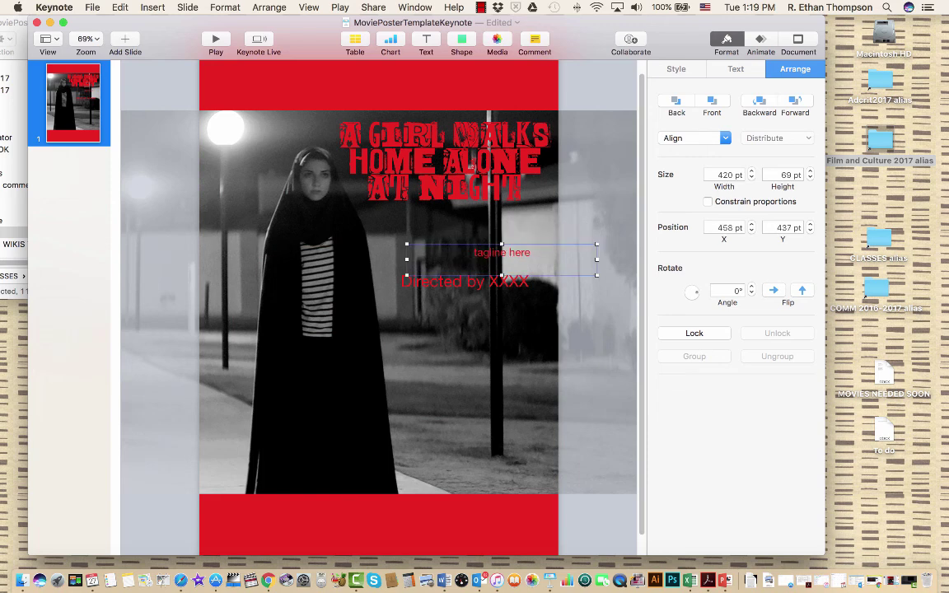
- Set the 'Directed by XXXX' line in Arial
left_click(462, 281)
triple_click(462, 282)
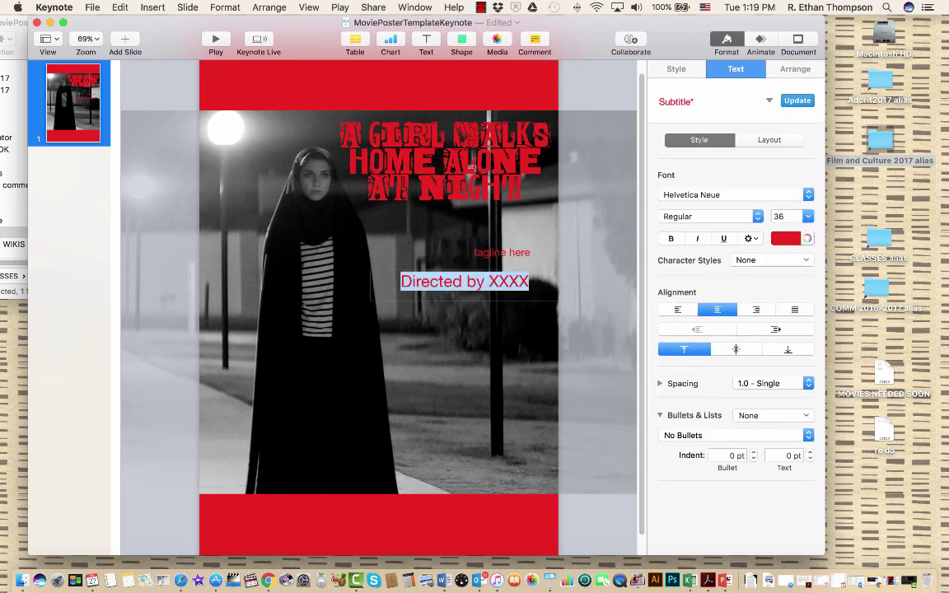
left_click(709, 195)
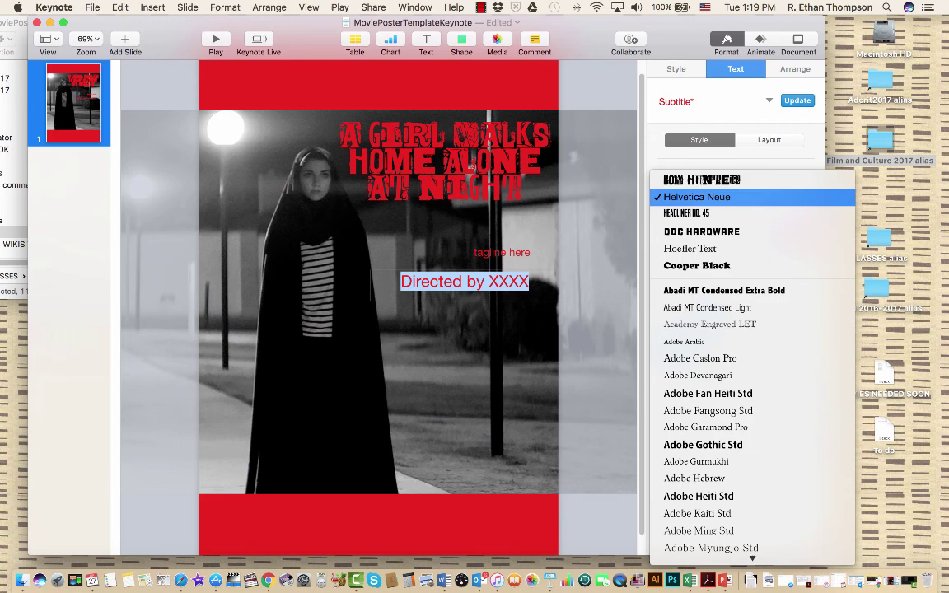
key("Down")
key("Down")
key("Down")
key("Down")
key("Down")
key("Down")
key("Down")
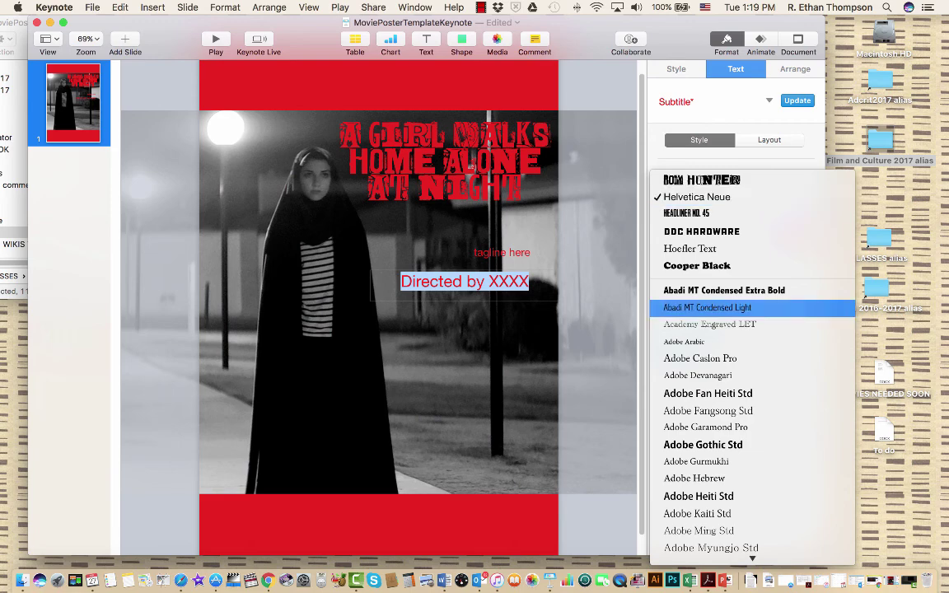
key("Up")
key("Down")
key("Down")
key("Down")
key("Down")
key("Down")
key("Down")
key("Down")
key("Down")
key("Down")
key("Down")
key("Down")
key("Down")
key("Down")
key("Down")
key("Down")
key("Down")
key("Down")
key("Down")
key("Down")
key("Down")
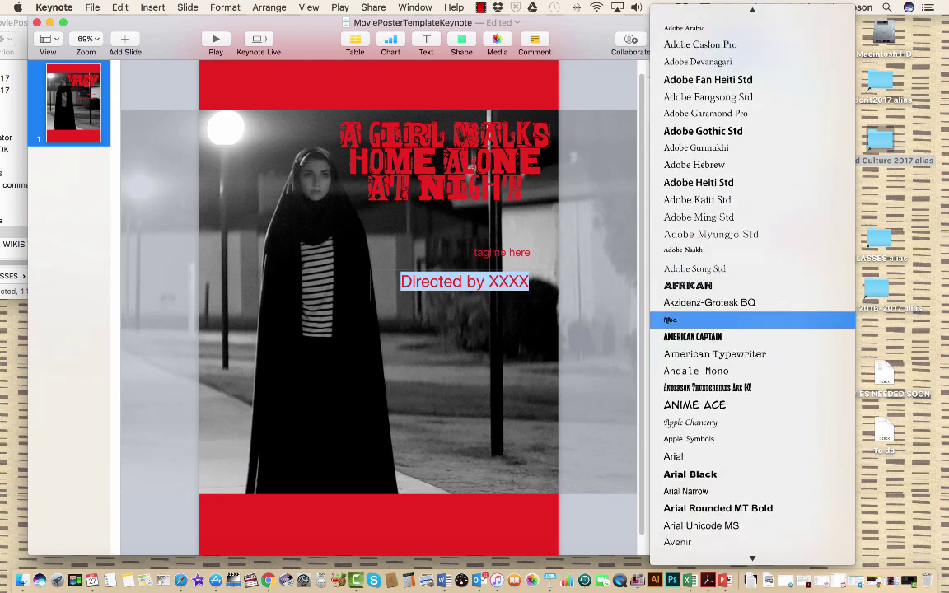
key("Down")
key("Down")
key("Down")
key("Down")
key("Down")
key("Down")
key("Return")
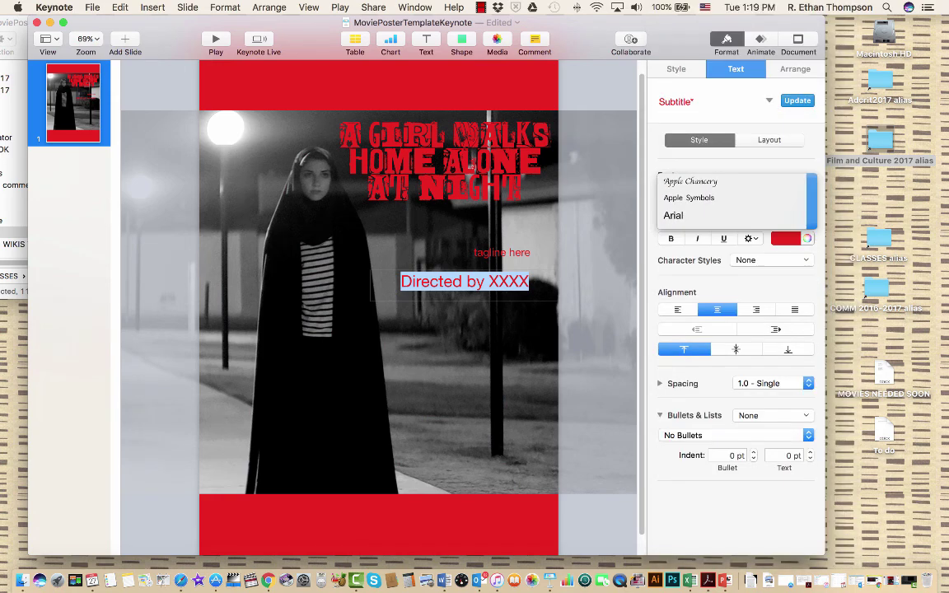
left_click(462, 330)
- Set the tagline in Arial and move its box slightly lower
double_click(502, 252)
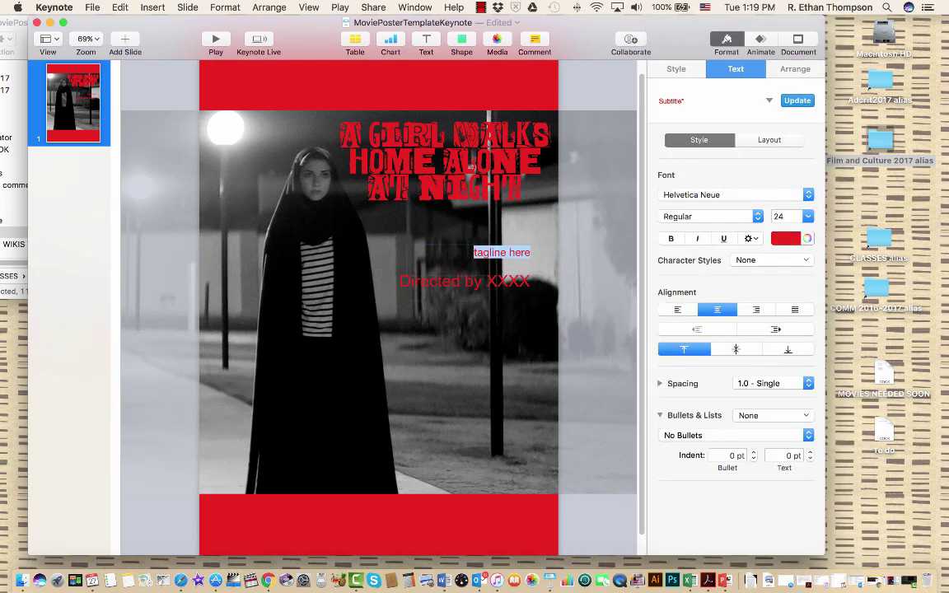
left_click(738, 194)
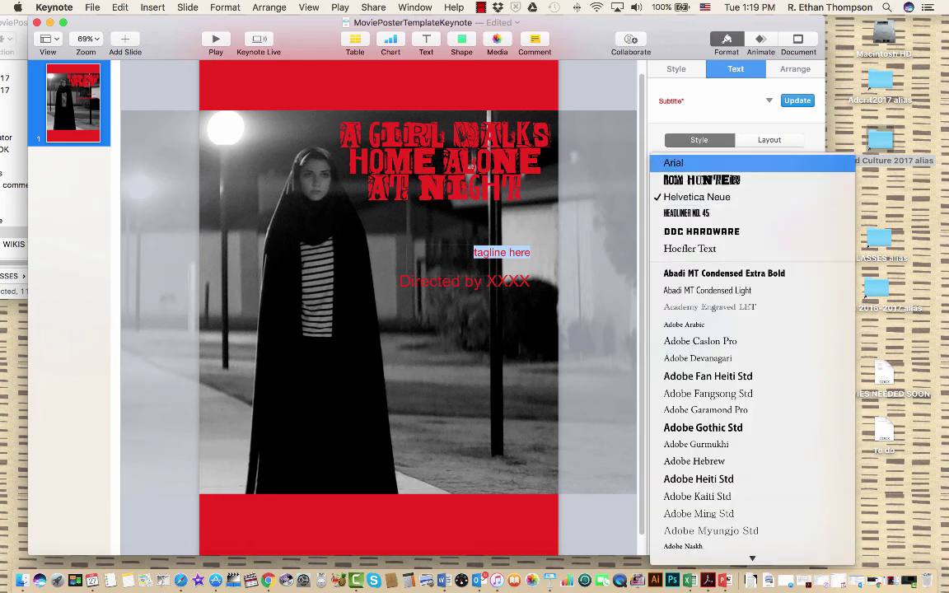
left_click(684, 161)
left_click(511, 239)
left_click_drag(502, 252, 509, 313)
left_click(494, 313)
left_click(508, 313)
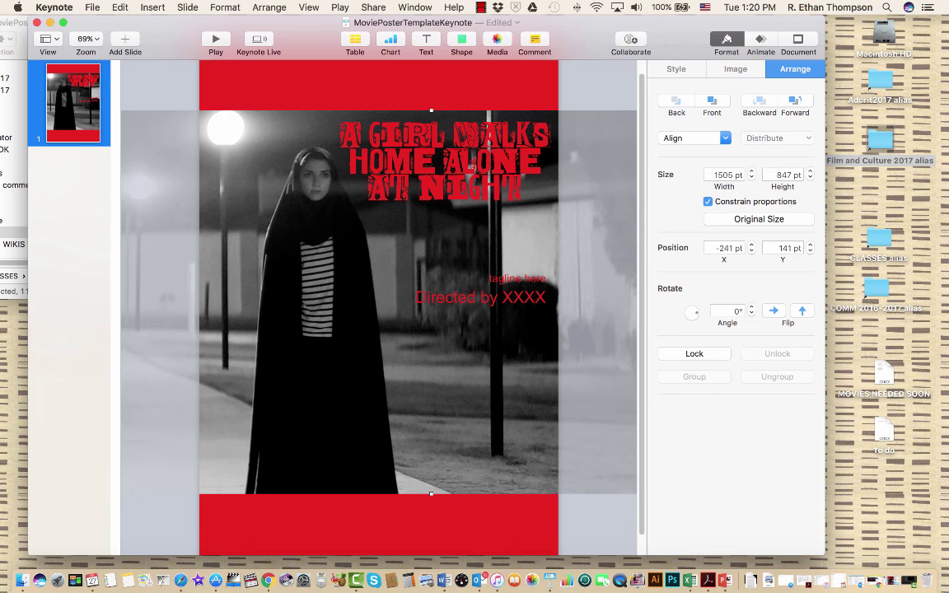
key("Escape")
scroll(375, 309, "down", 3)
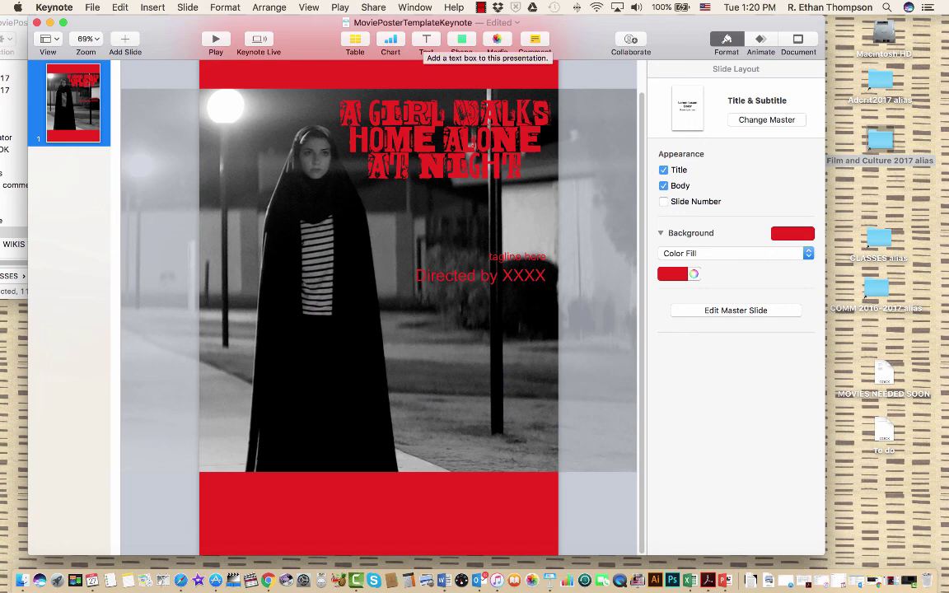
- Add a new text box and place it in the bottom red band
right_click(427, 503)
right_click(375, 478)
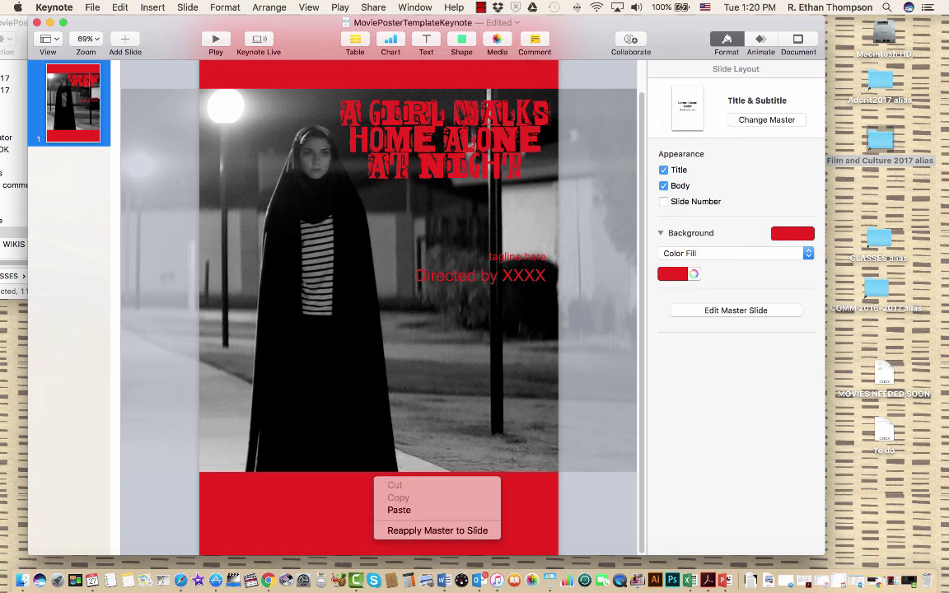
key("Escape")
left_click(426, 39)
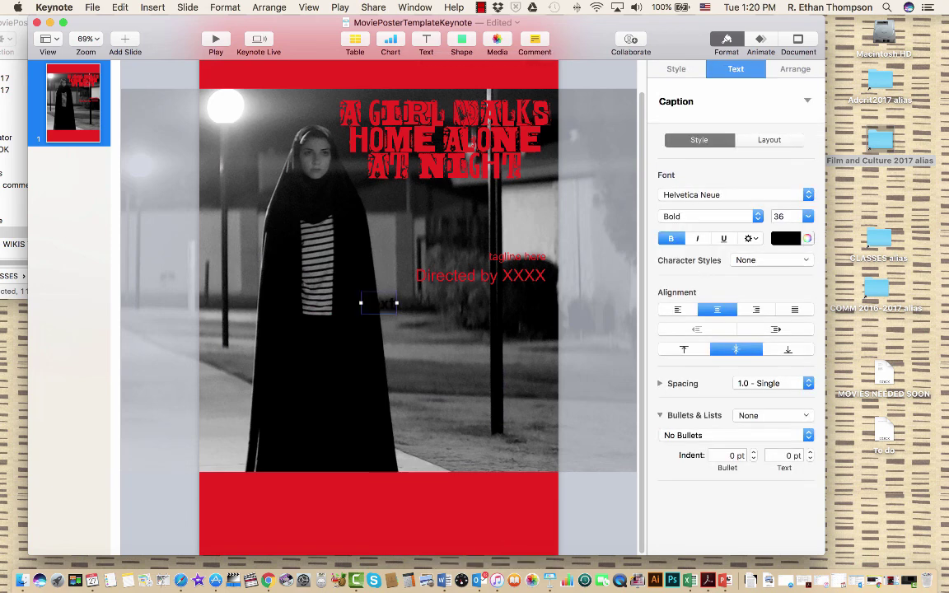
left_click_drag(379, 303, 252, 495)
- Type the quote "the greatest female vampire movie I've seen this year!" with the critic's attribution
double_click(251, 495)
type("\"thin")
key("BackSpace")
key("BackSpace")
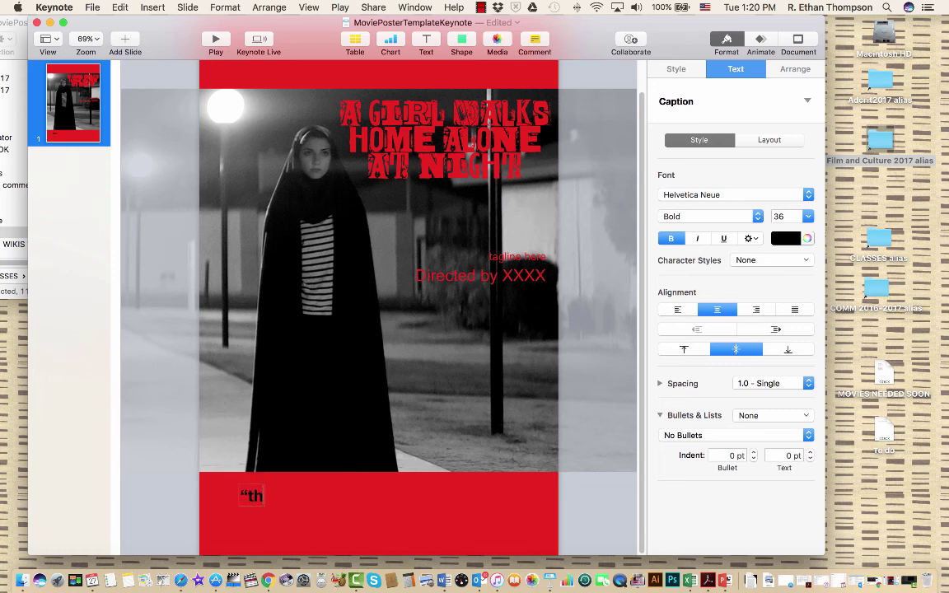
type("e greatest")
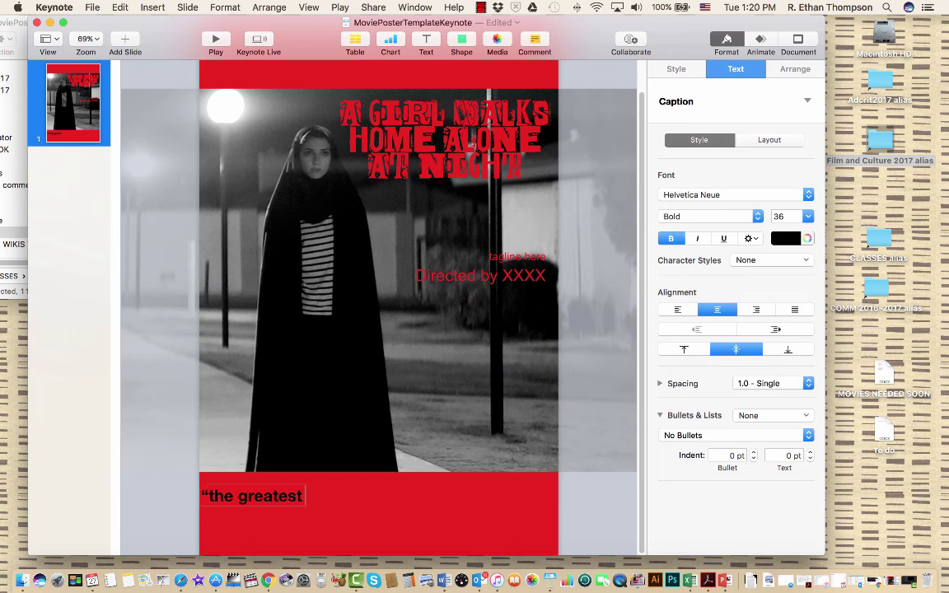
type(" fem")
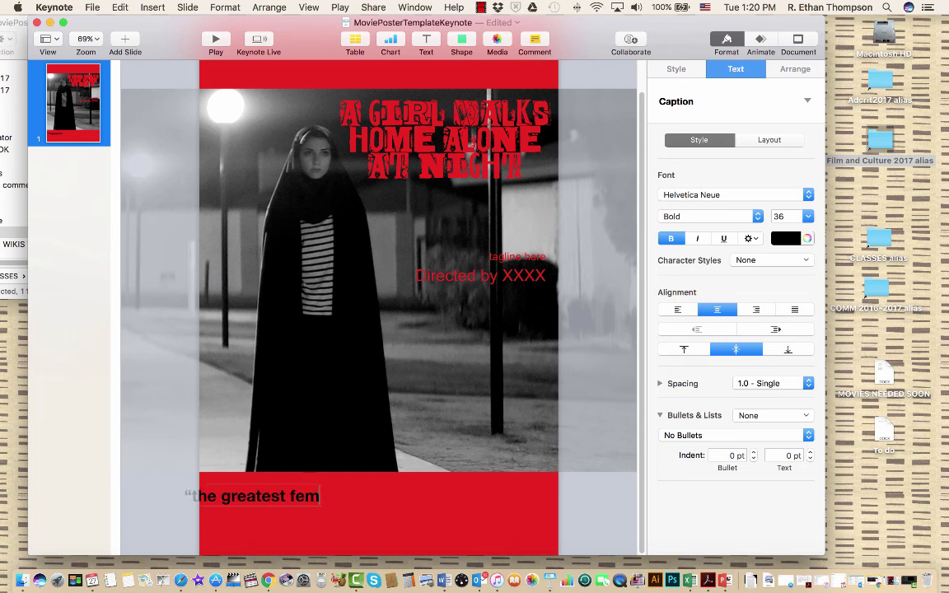
type("ale vampire movie")
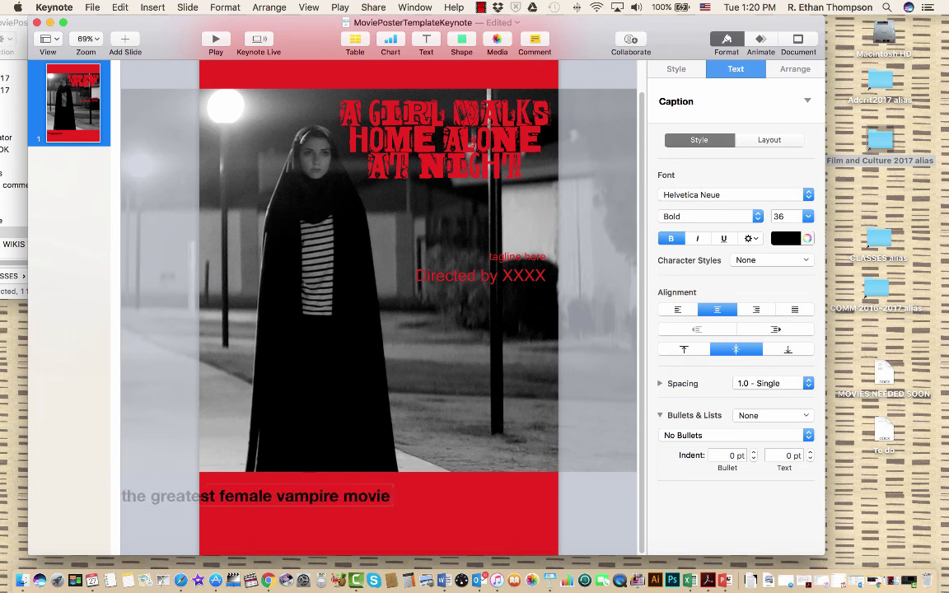
type(" I've seen this year")
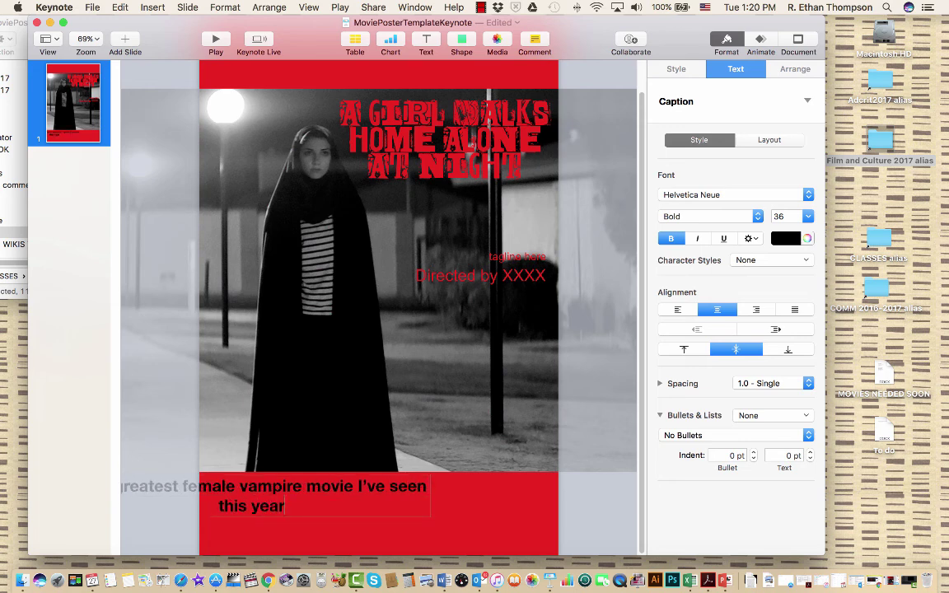
type("!\"")
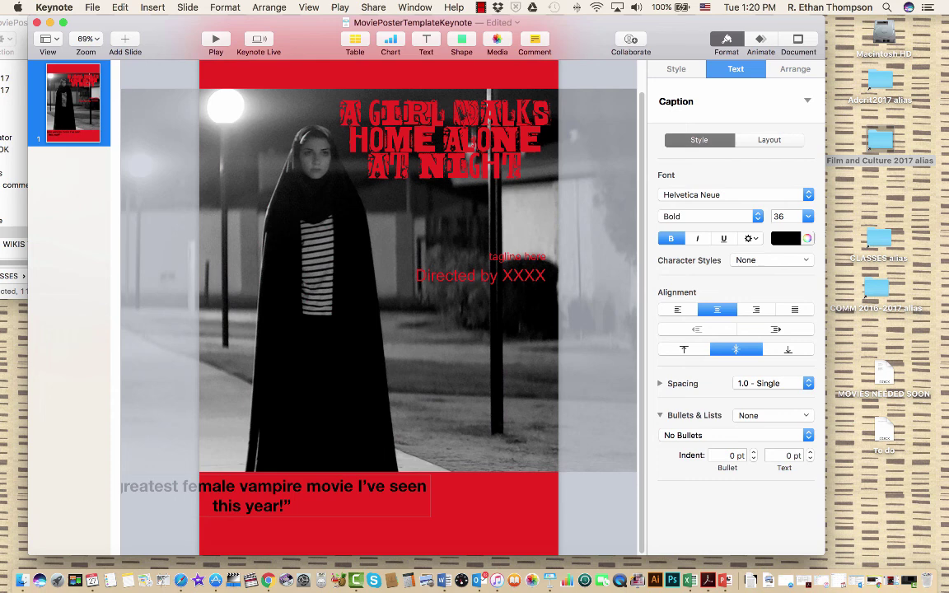
type(" — Ethan")
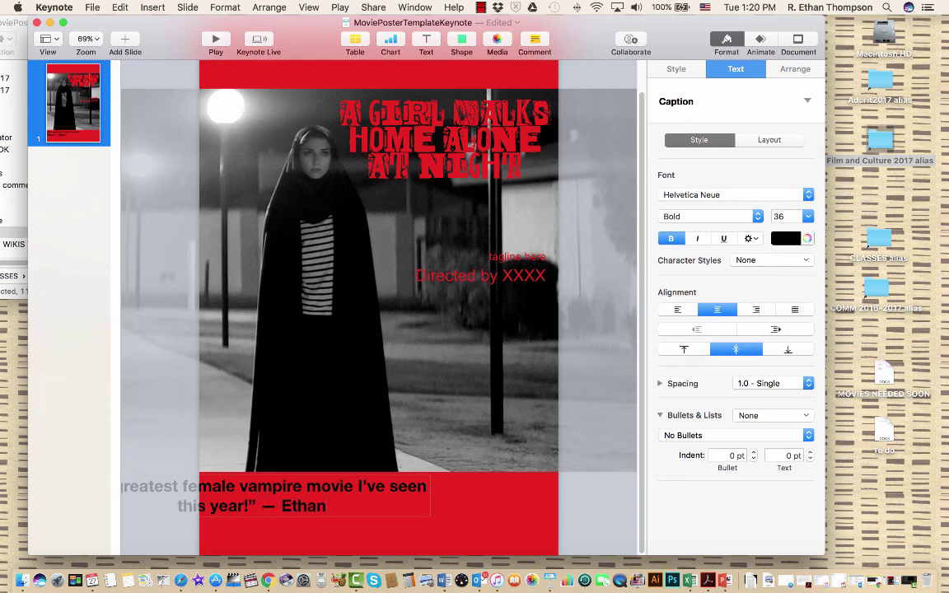
- Reposition and narrow the quote box so the quote wraps centred over three lines
left_click(330, 531)
left_click_drag(328, 488, 435, 496)
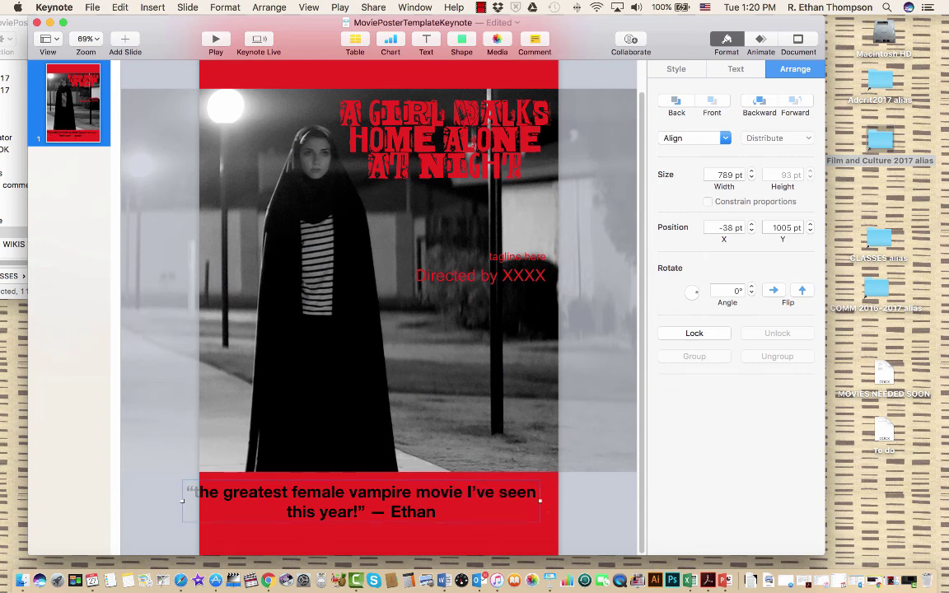
left_click_drag(541, 500, 412, 501)
left_click_drag(339, 493, 419, 493)
key("Escape")
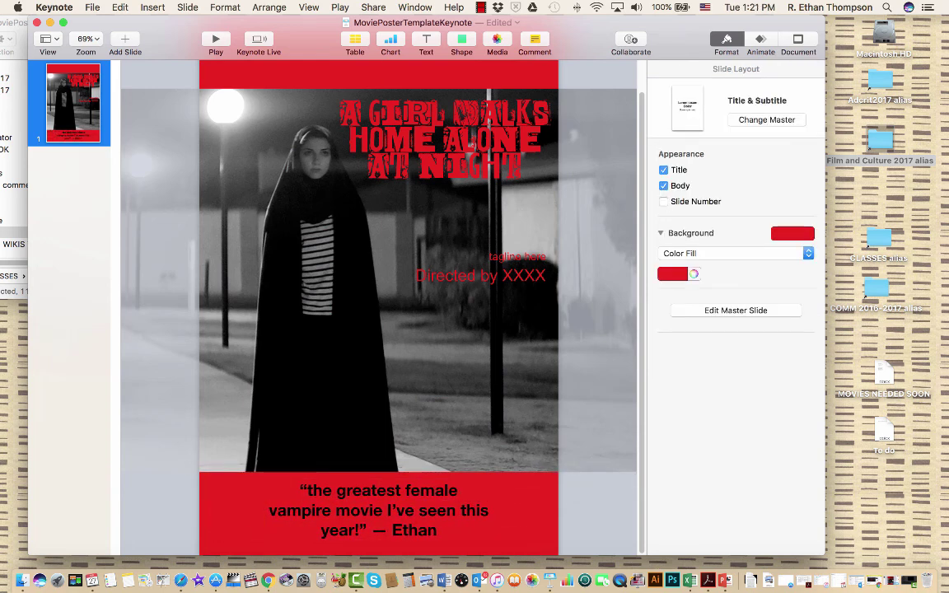
scroll(378, 308, "up", 1)
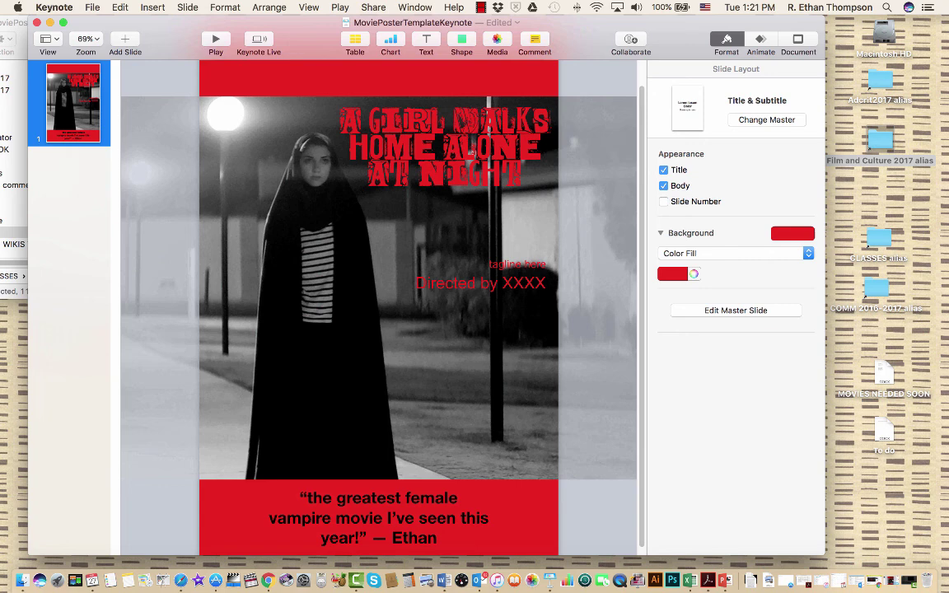
scroll(379, 308, "down", 1)
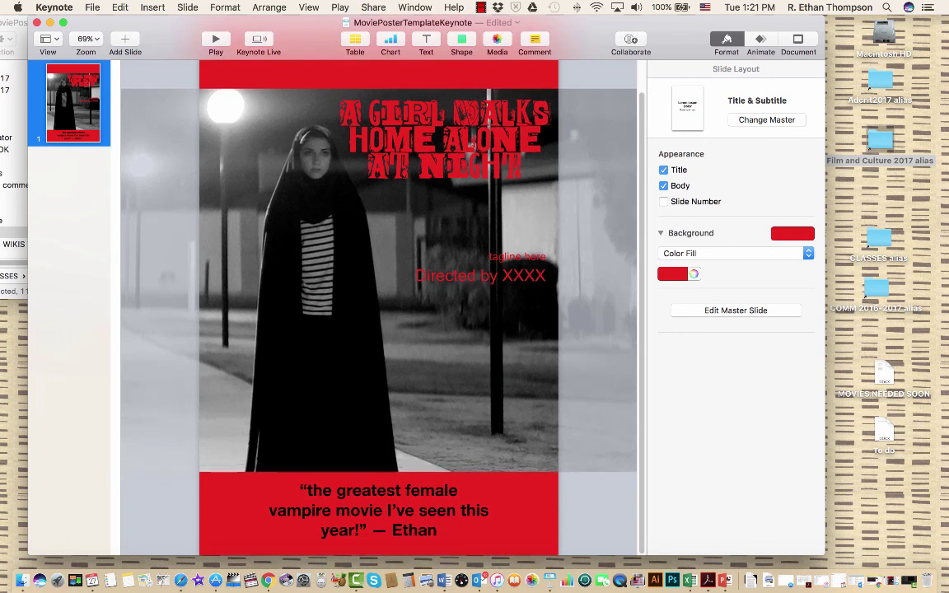